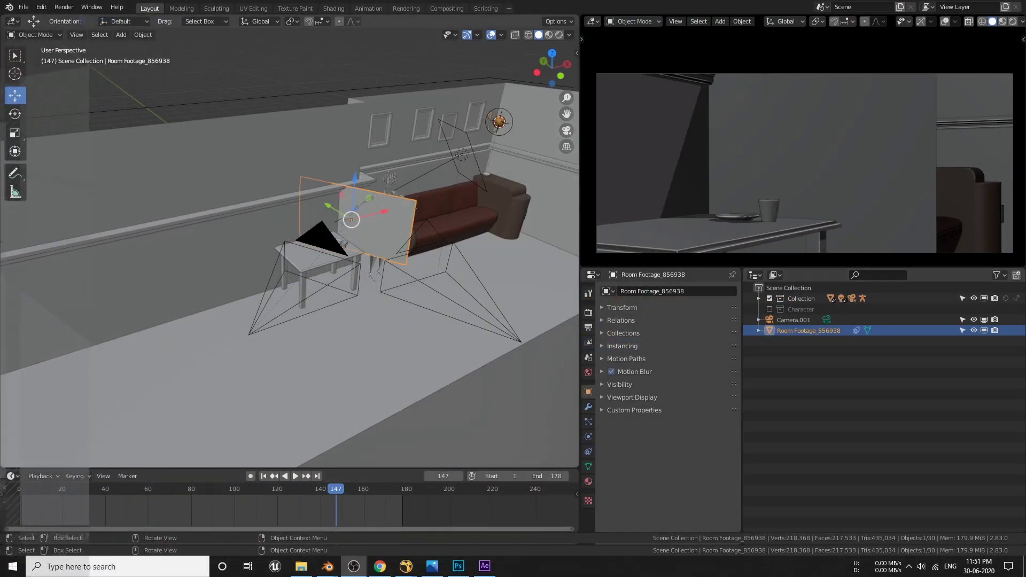
Step: In Edit Mode, add a loop cut across the Room Footage plane and slide the new edge loop into place
middle_drag(384, 244, 299, 184)
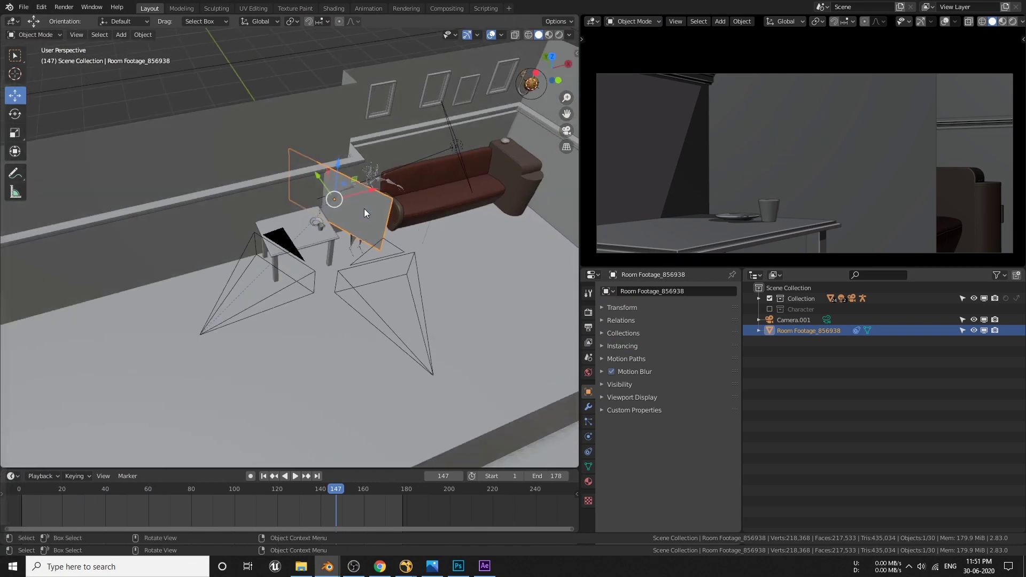
key(Tab)
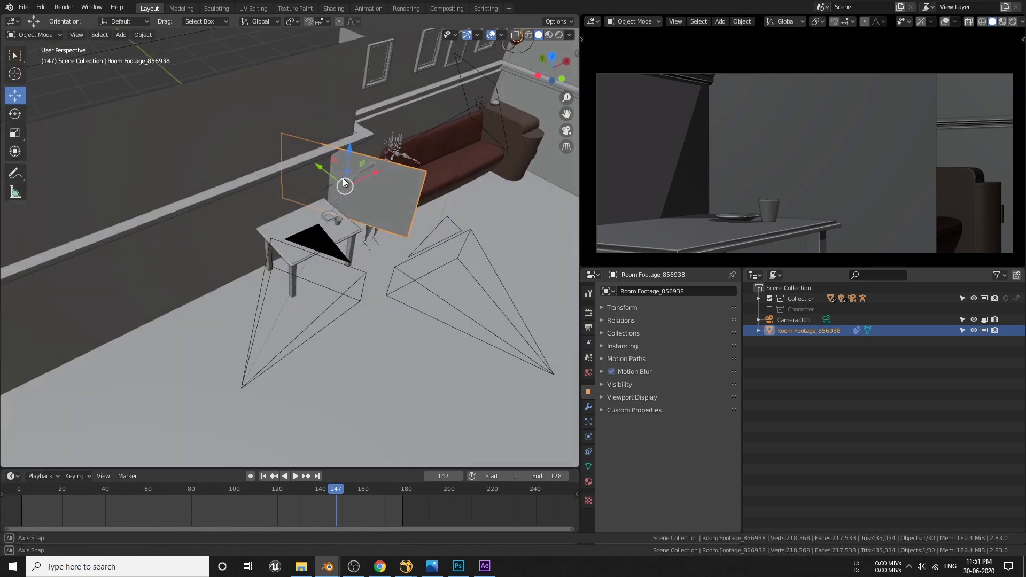
scroll(331, 203, up, 4)
key(ctrl+r)
click(356, 212)
click(331, 206)
middle_drag(331, 206, 268, 229)
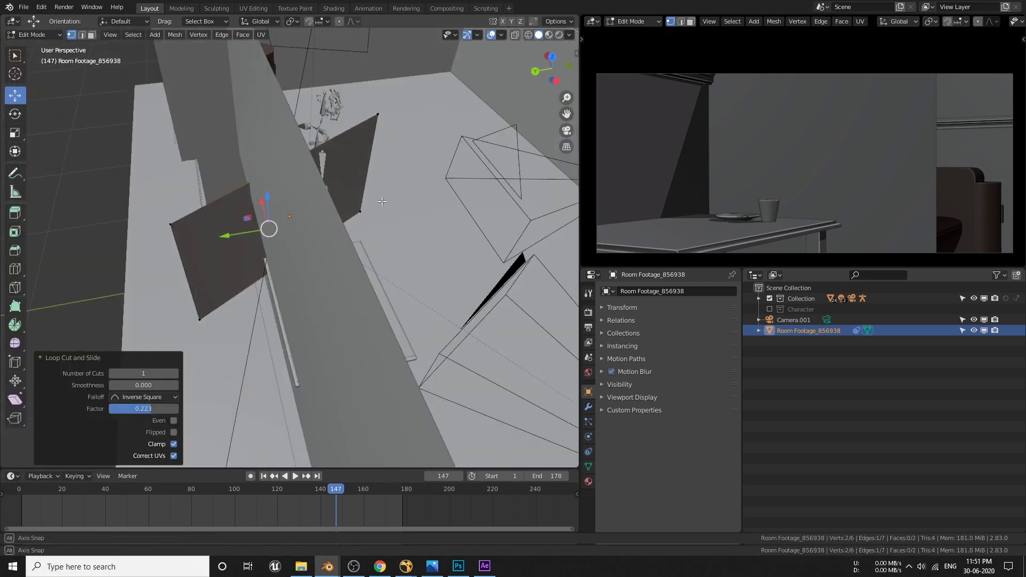
key(g)
scroll(234, 284, down, 5)
middle_drag(234, 284, 282, 241)
click(282, 241)
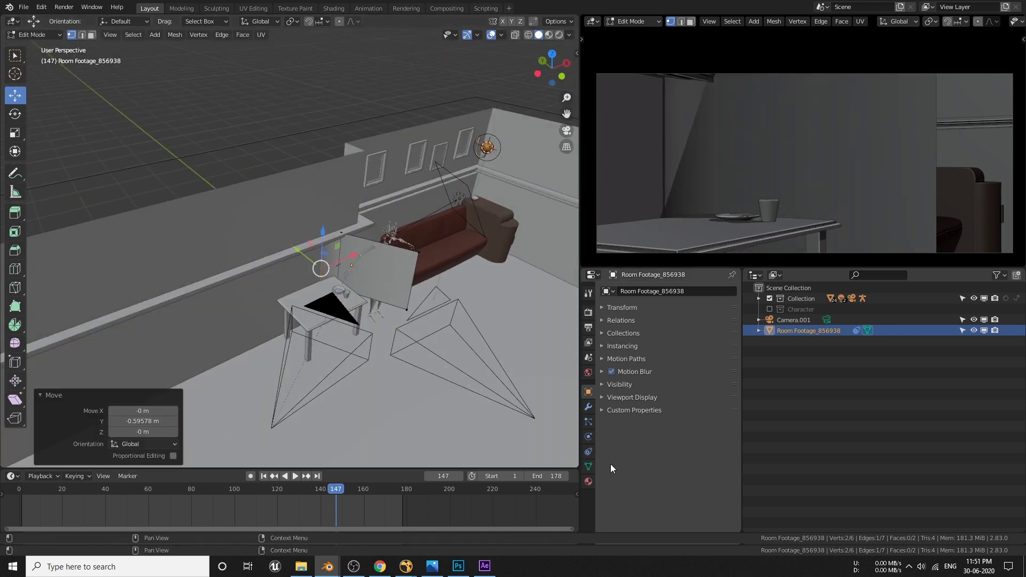
Step: Move the selected geometry about -0.4 m along X, return to Object Mode, and add the camera to the selection
click(588, 466)
click(617, 475)
click(617, 475)
scroll(336, 240, up, 5)
middle_drag(336, 241, 294, 244)
key(g)
key(x)
click(335, 241)
key(Tab)
scroll(299, 241, down, 3)
shift+click(299, 241)
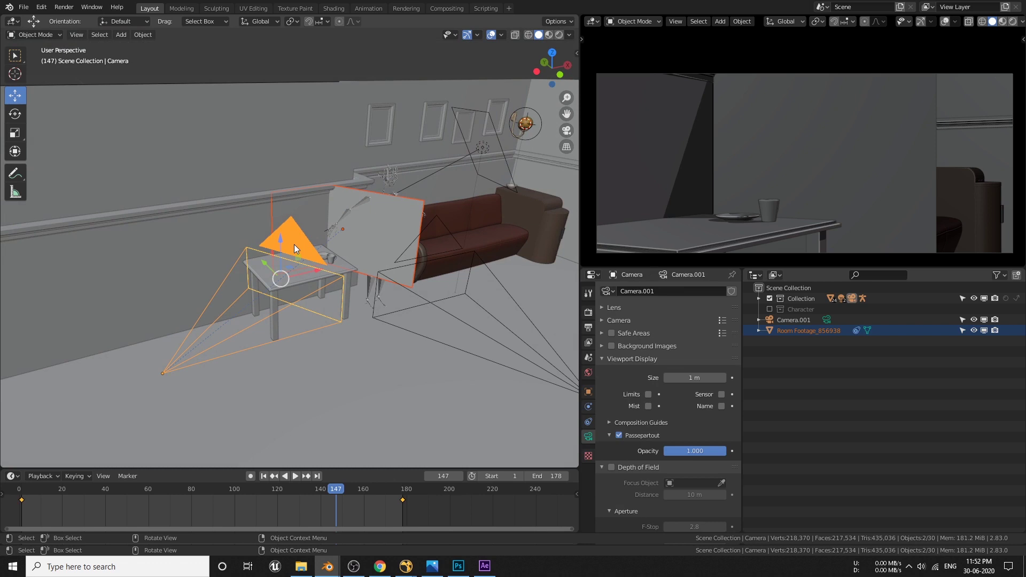
Step: Start an Alembic export from the File menu targeting Room Scene v3.abc in the 7th folder
click(24, 7)
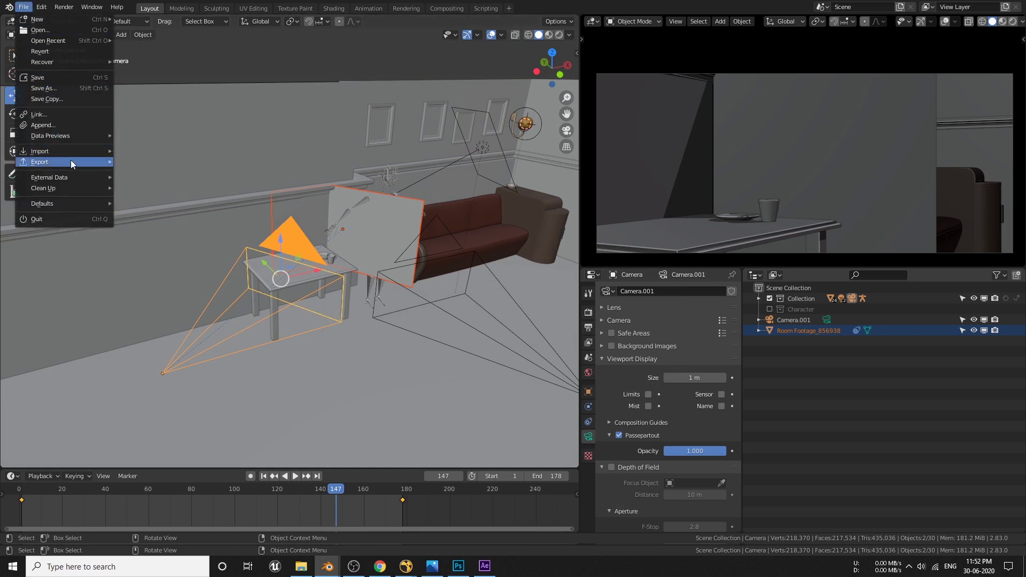
mouse_move(70, 159)
click(172, 173)
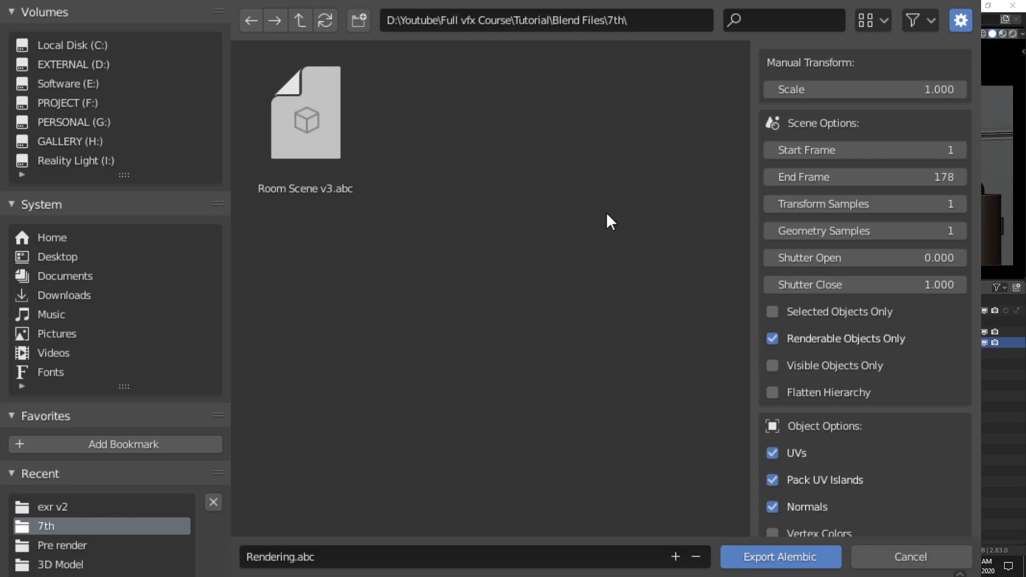
click(324, 148)
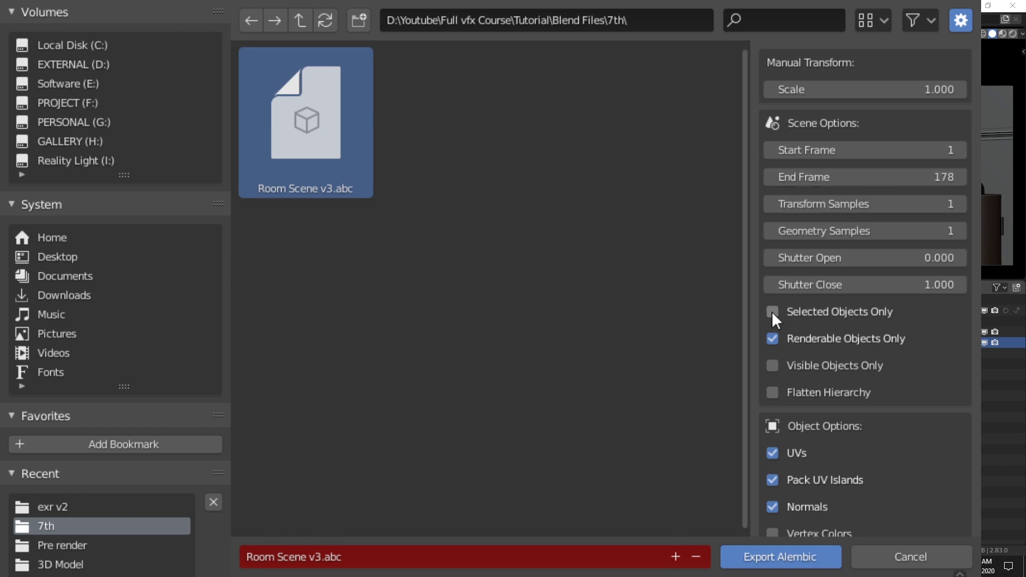
Step: Finish the Alembic export, enable Use Nodes in Compositing, and delete the Render Layers node
click(781, 559)
click(450, 11)
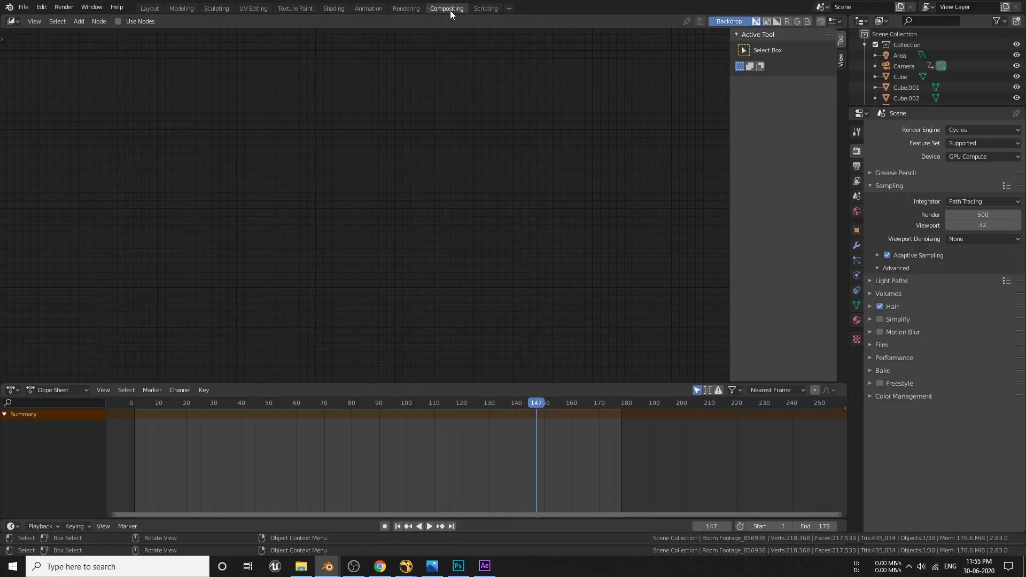
click(119, 21)
drag(319, 176, 176, 148)
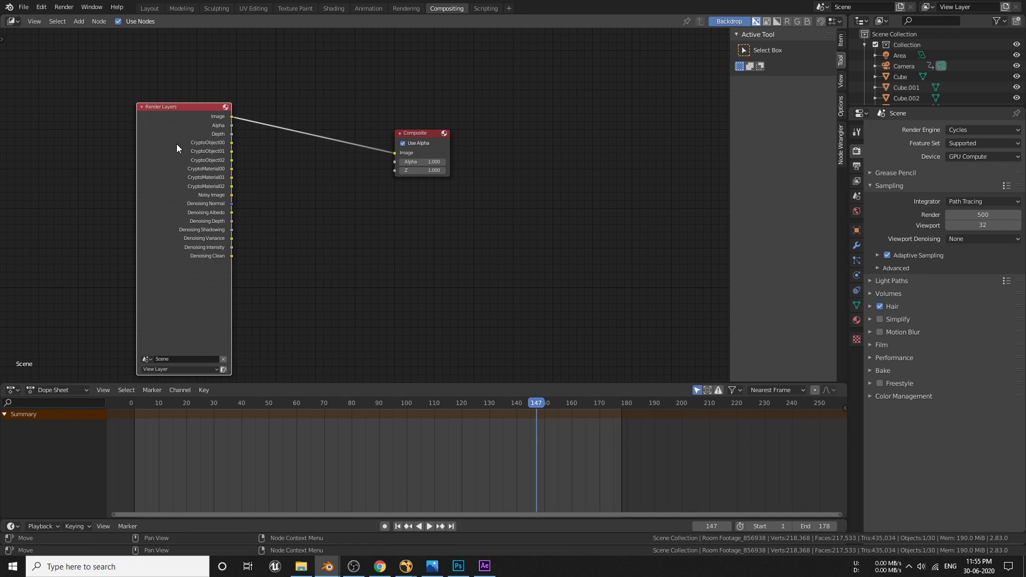
key(x)
Step: Add an Image node loading the 0001.exr sequence and connect it to the Composite input
key(shift+a)
mouse_move(121, 161)
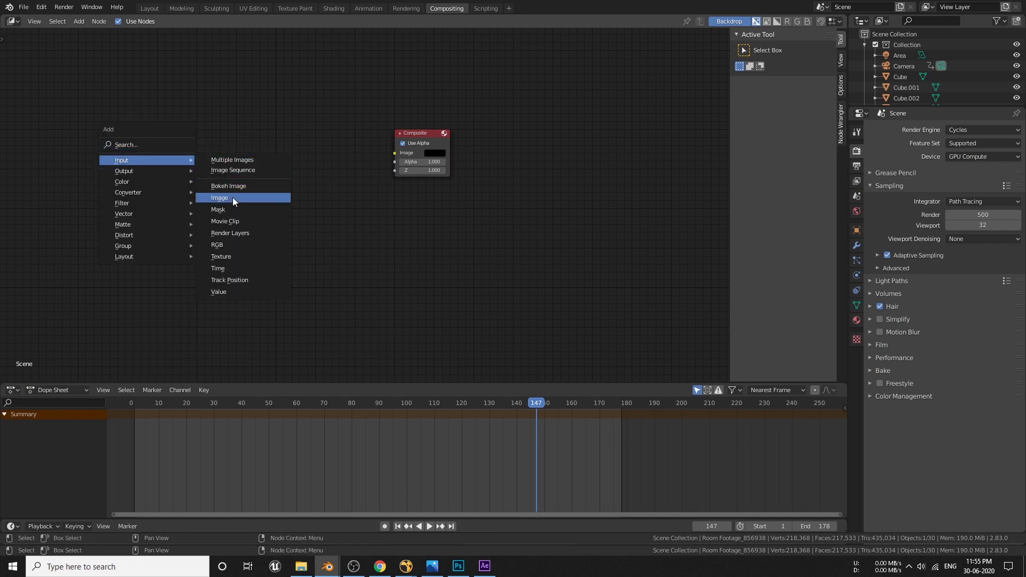
click(233, 197)
click(162, 145)
click(209, 228)
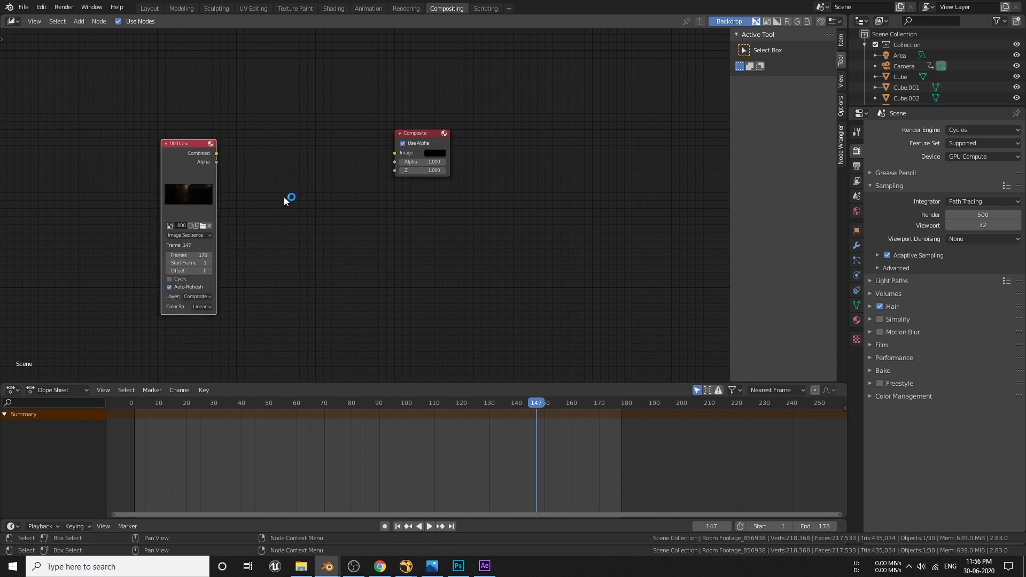
ctrl+shift+click(181, 141)
drag(212, 142, 394, 153)
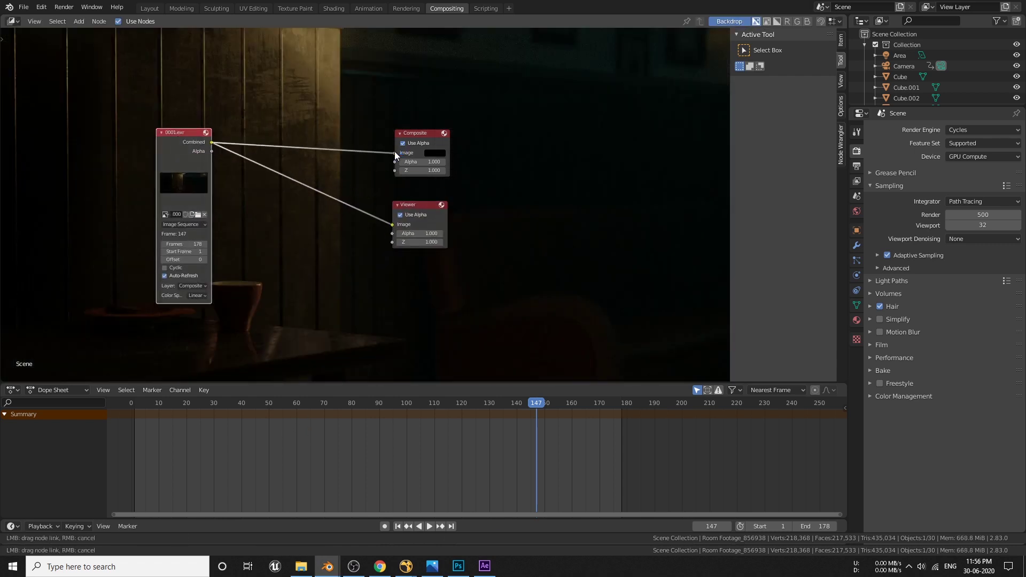
Step: Fit the backdrop, check frames 71 and 43, and set the render output format to PNG
click(840, 81)
click(782, 113)
click(329, 409)
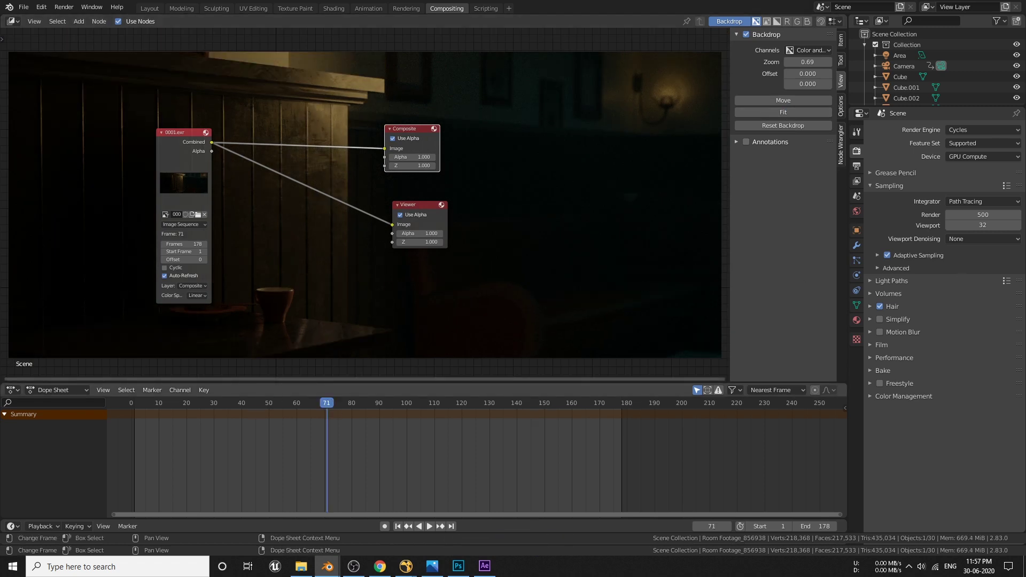
click(249, 410)
click(856, 166)
click(979, 357)
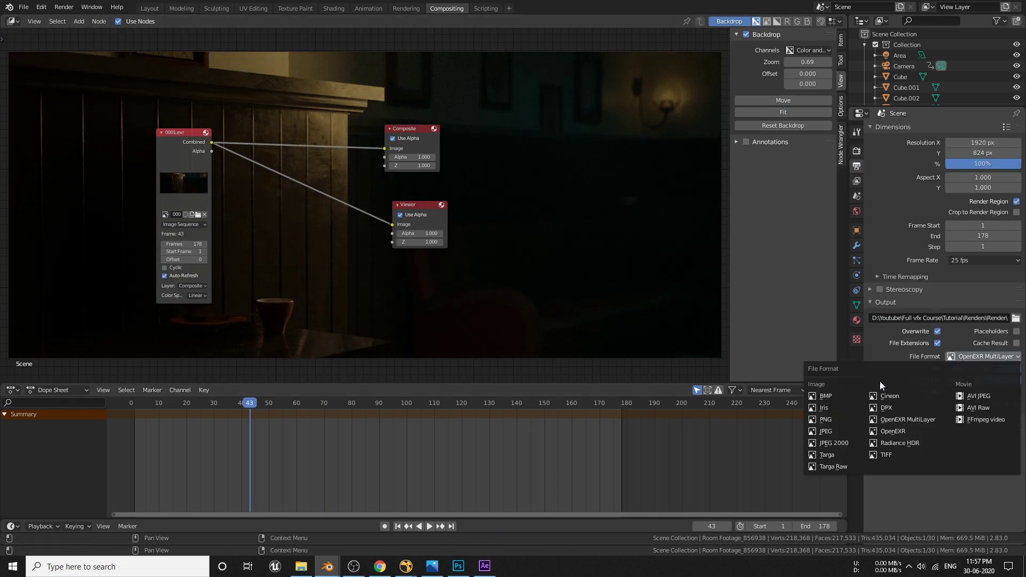
click(828, 420)
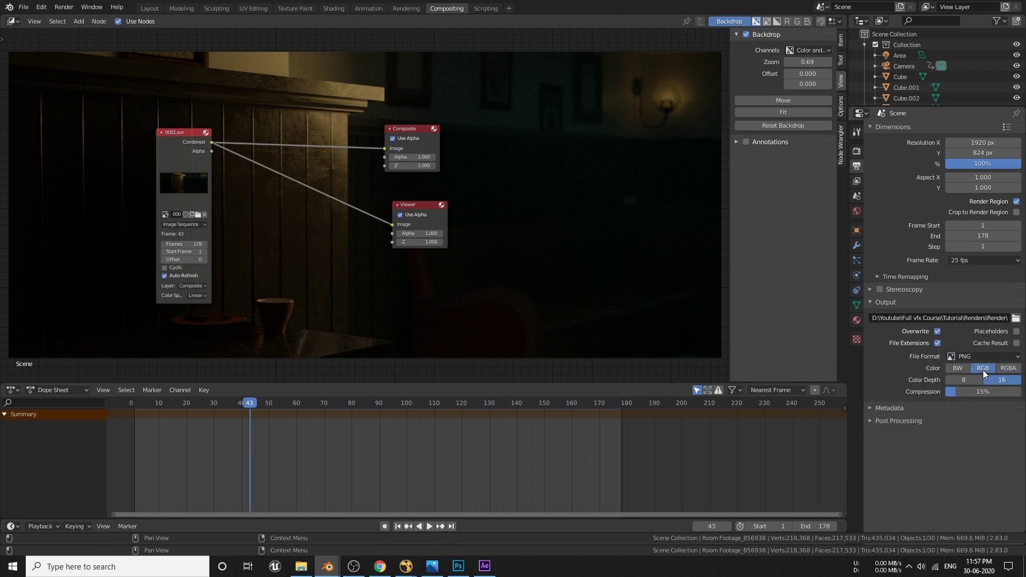
Step: Render the animation, then show the room scene's output properties before switching to the browser
click(64, 8)
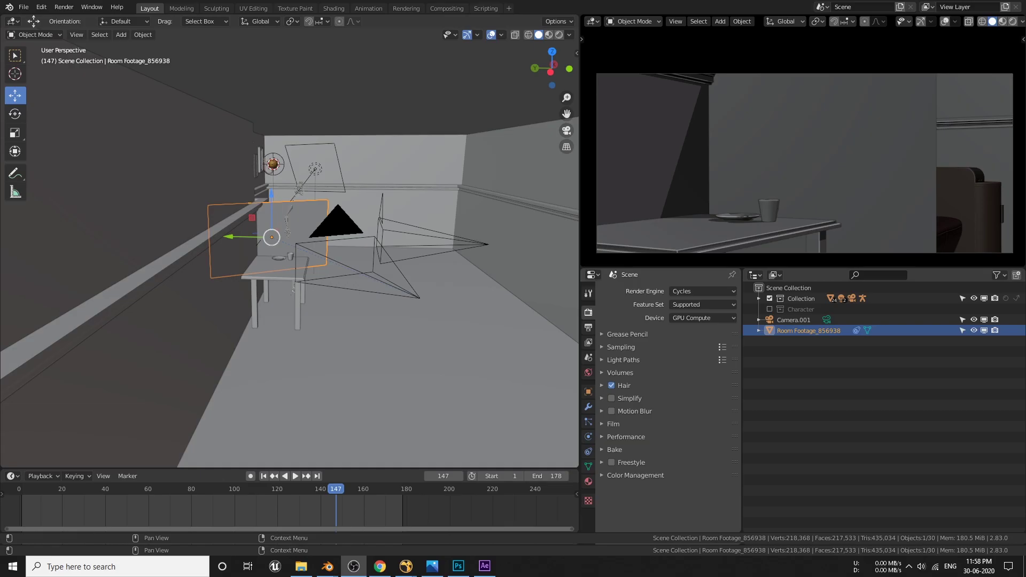
click(588, 328)
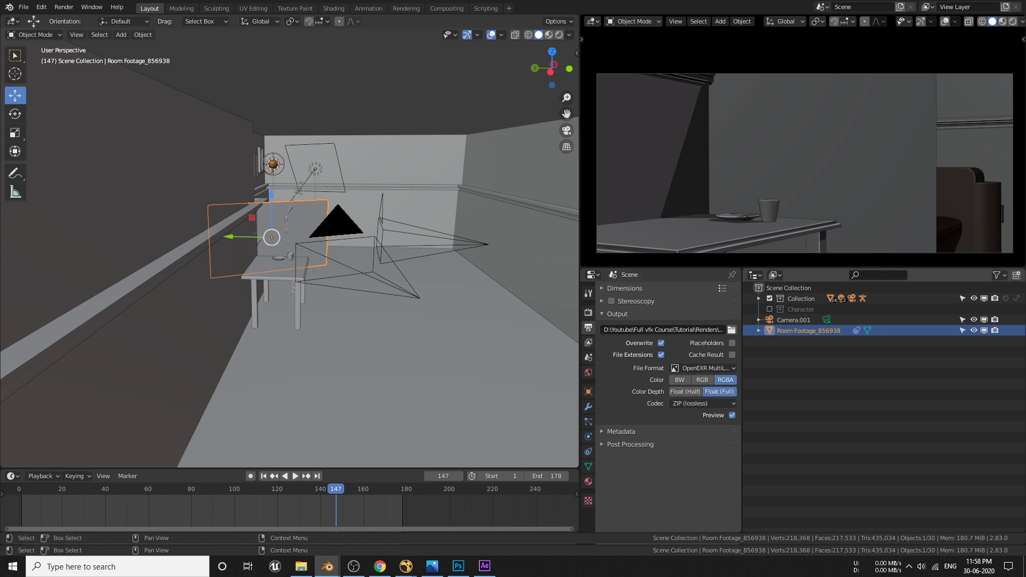
key(alt+Tab)
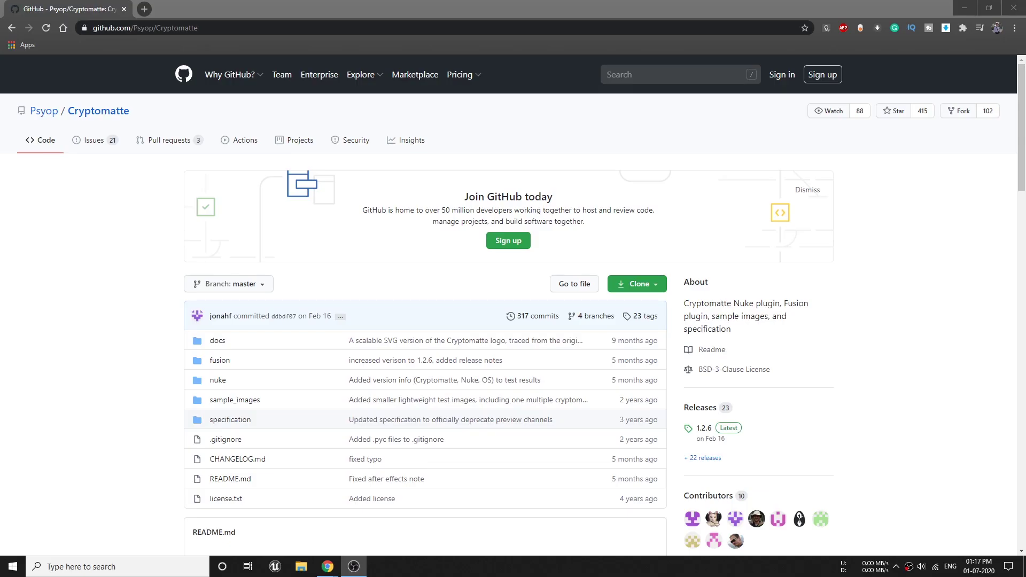
Step: Download the Cryptomatte repository from GitHub as a ZIP via the Clone menu
click(481, 419)
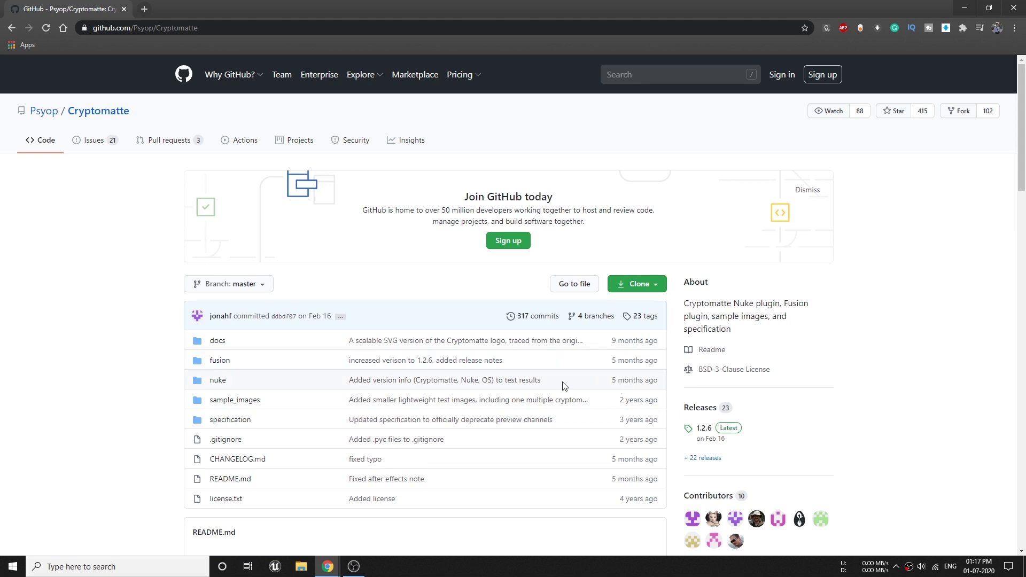
click(628, 287)
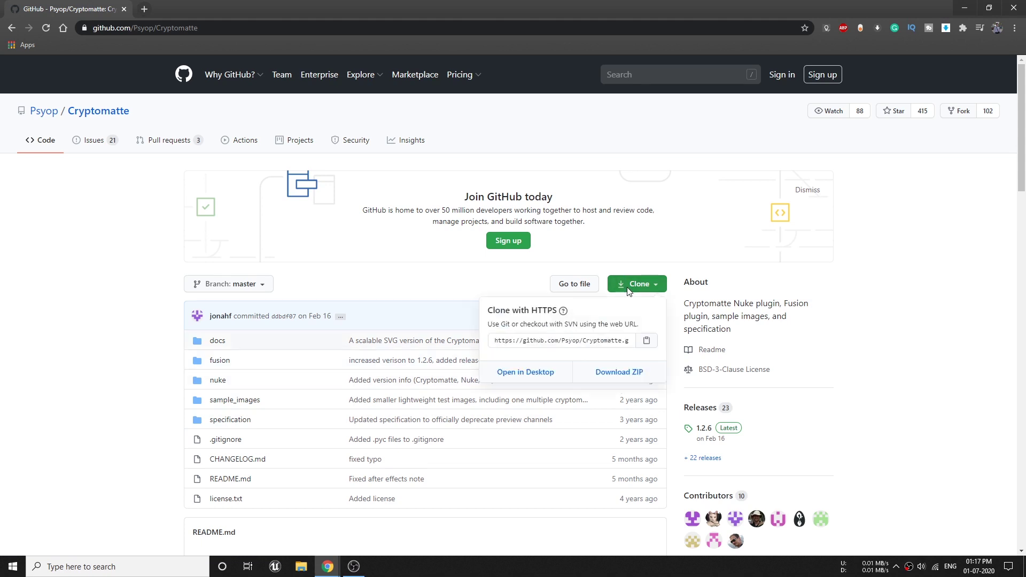
click(619, 372)
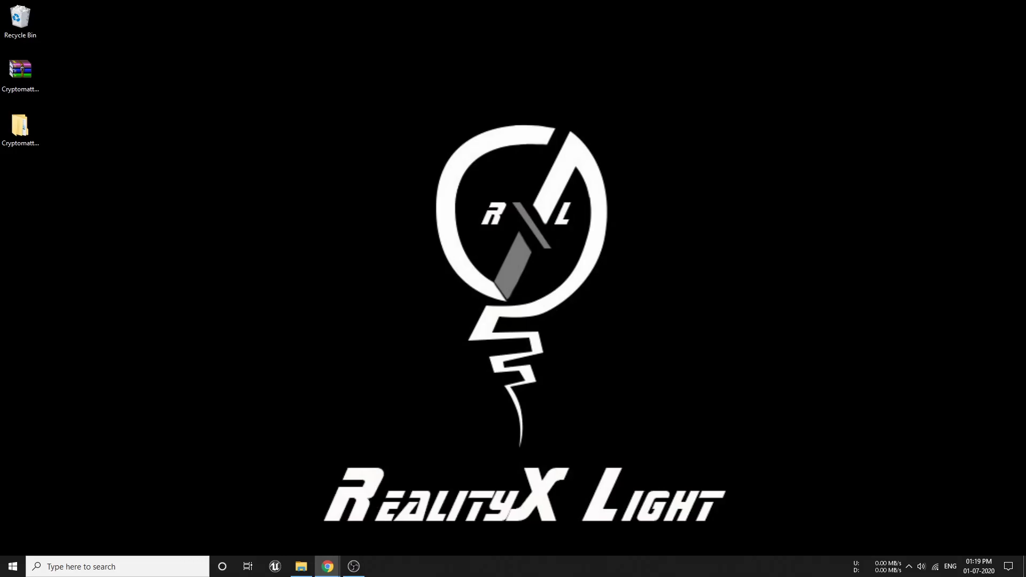
Step: Open Cryptomatte-master's nuke folder in the extracted download and select all its plugin files
double_click(20, 128)
double_click(191, 73)
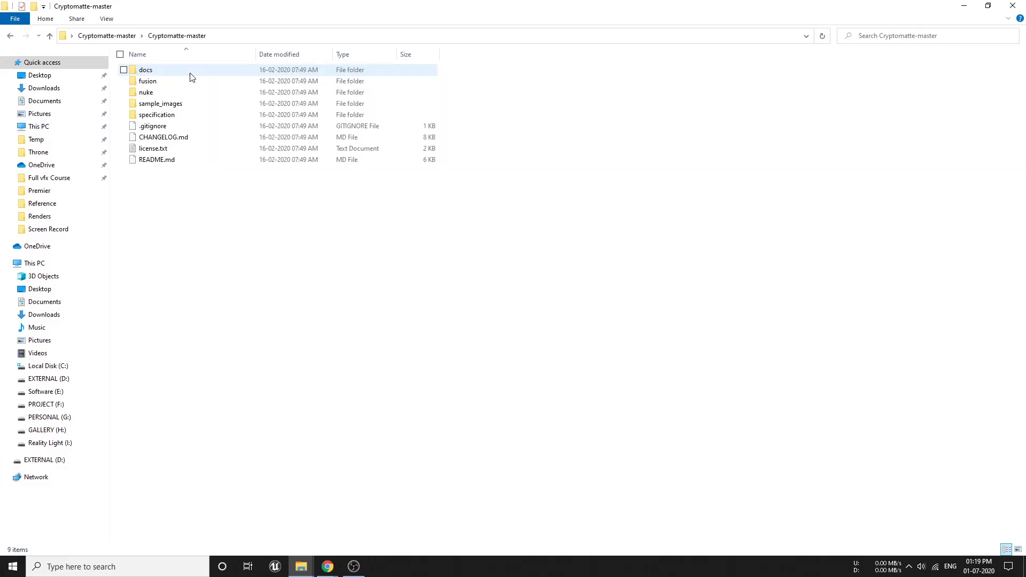
double_click(160, 94)
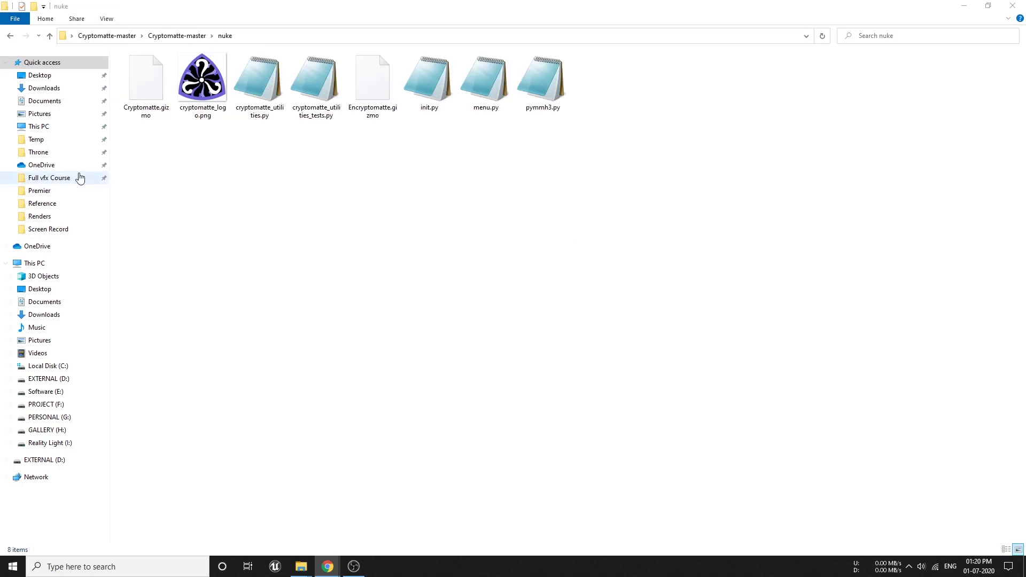
key(ctrl+a)
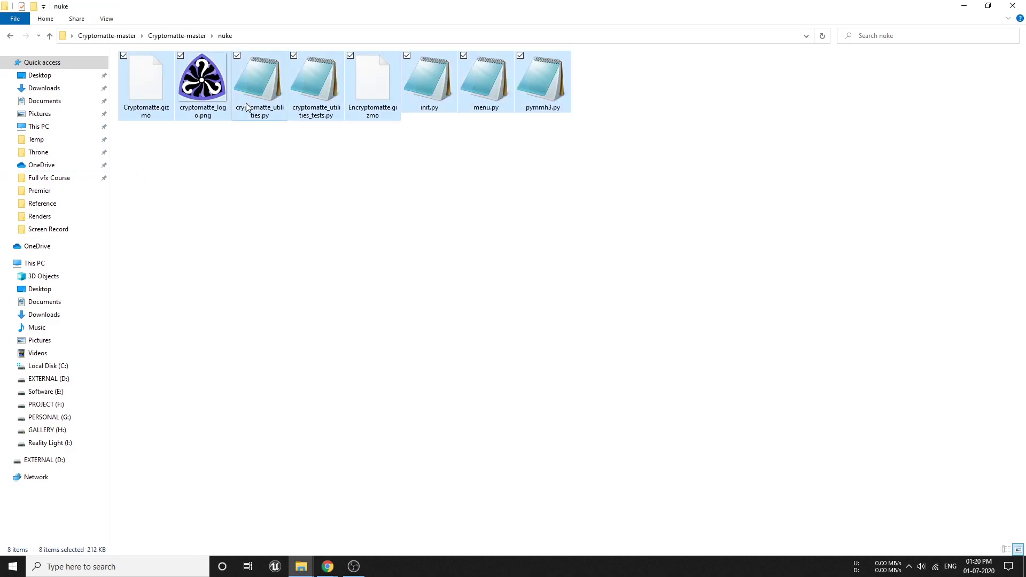
Step: Navigate to the .nuke folder under C:\Users in the user's profile folder
click(59, 366)
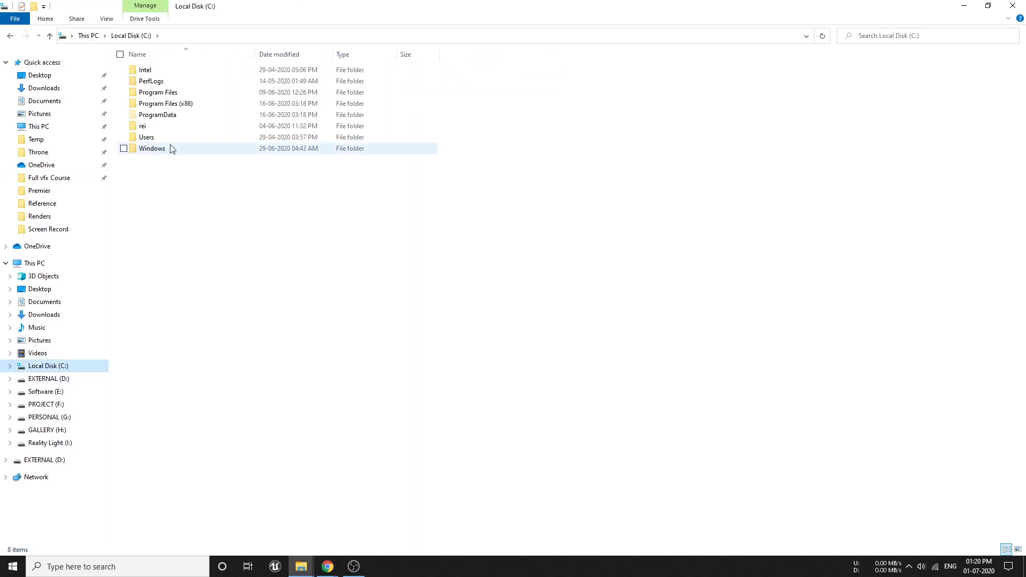
double_click(167, 140)
double_click(167, 93)
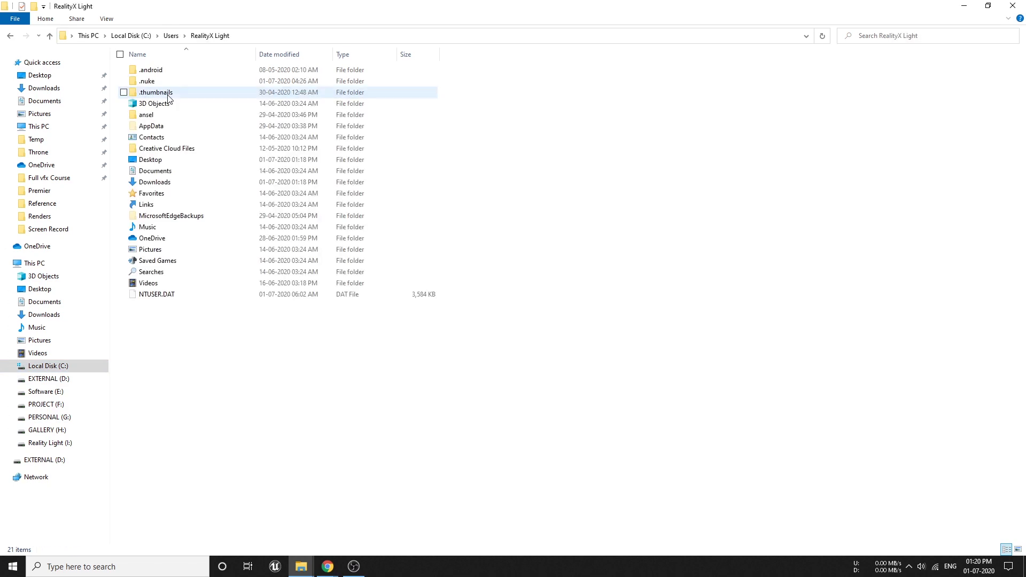
double_click(168, 83)
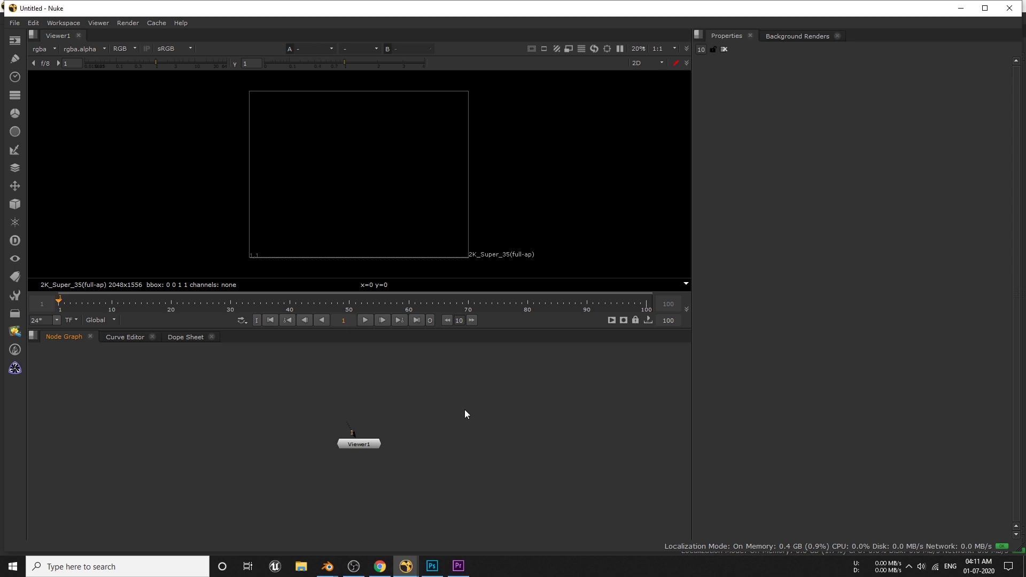
Step: In Project Settings, create a 1920x824 full size format named vfx and apply it
key(s)
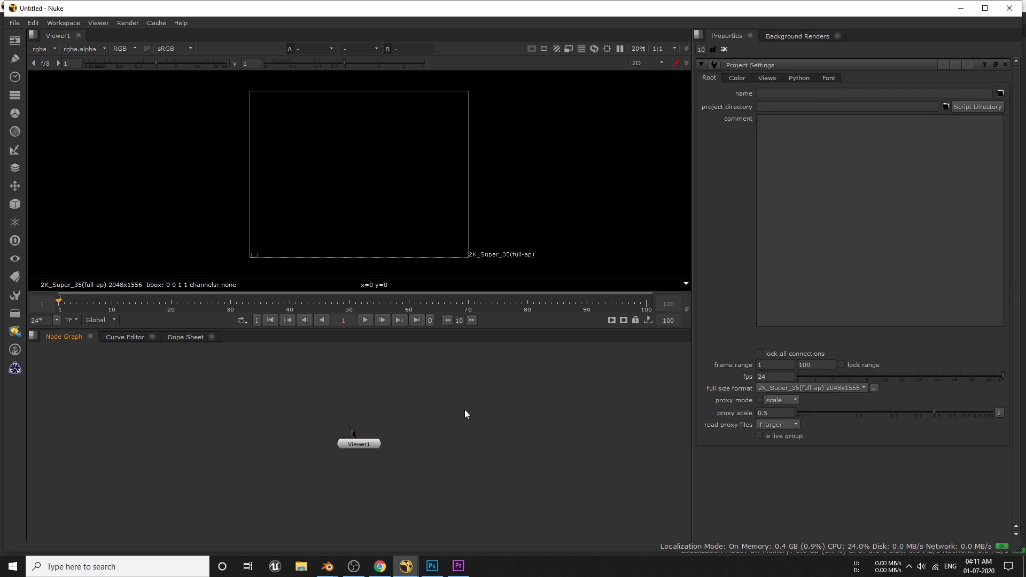
click(760, 385)
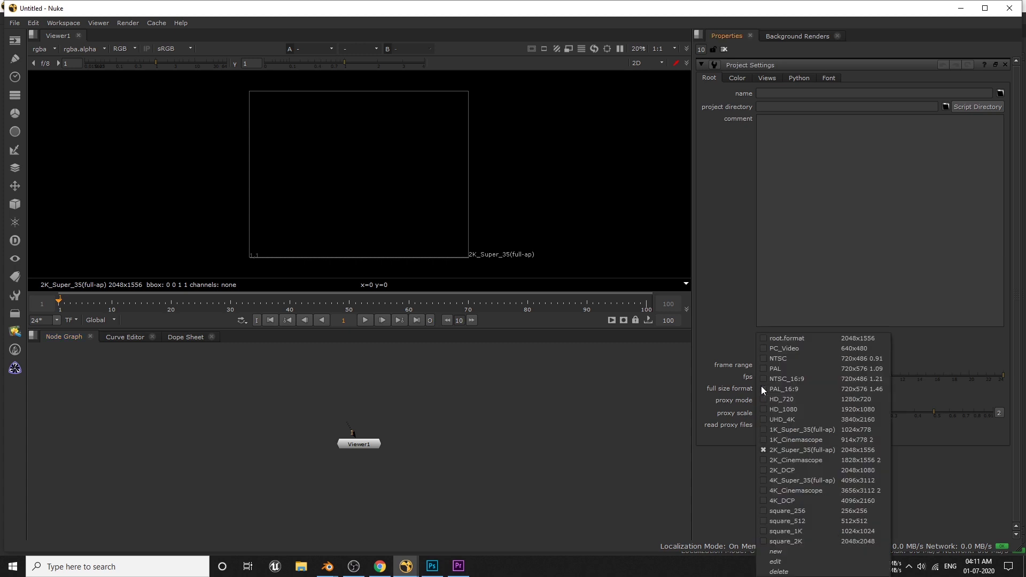
click(780, 551)
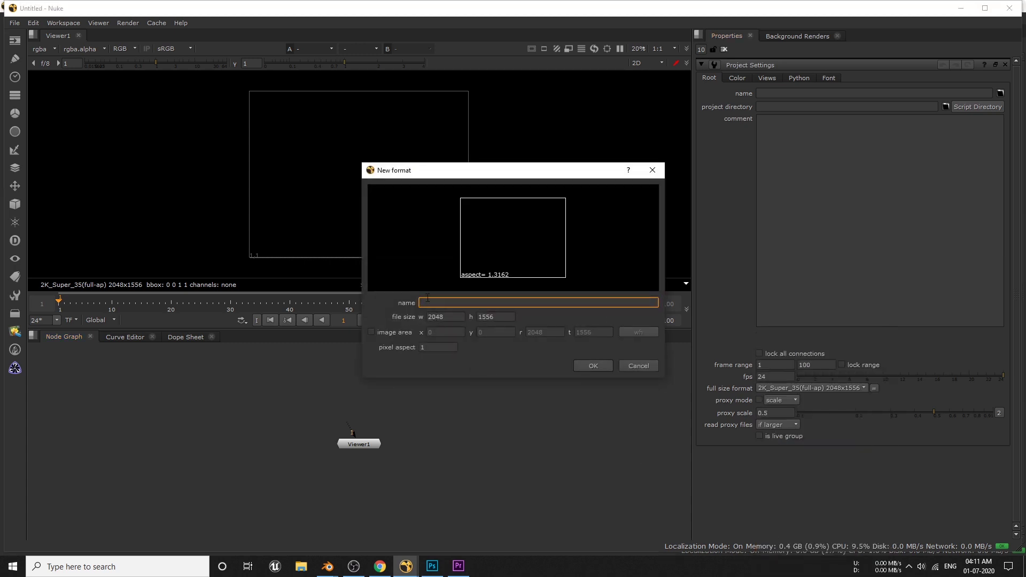
text(vfx)
key(Tab)
text(1920)
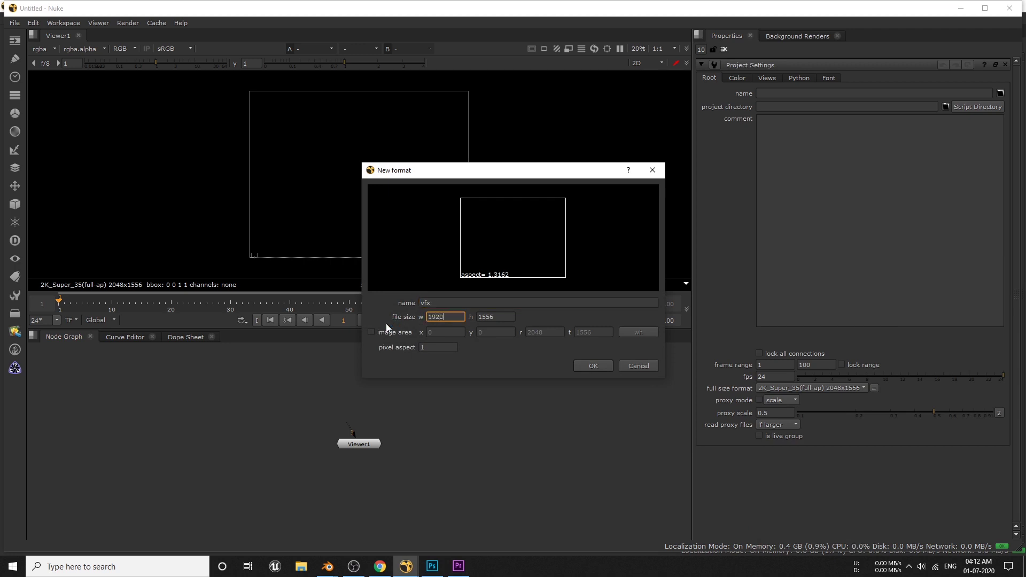
key(Tab)
text(824)
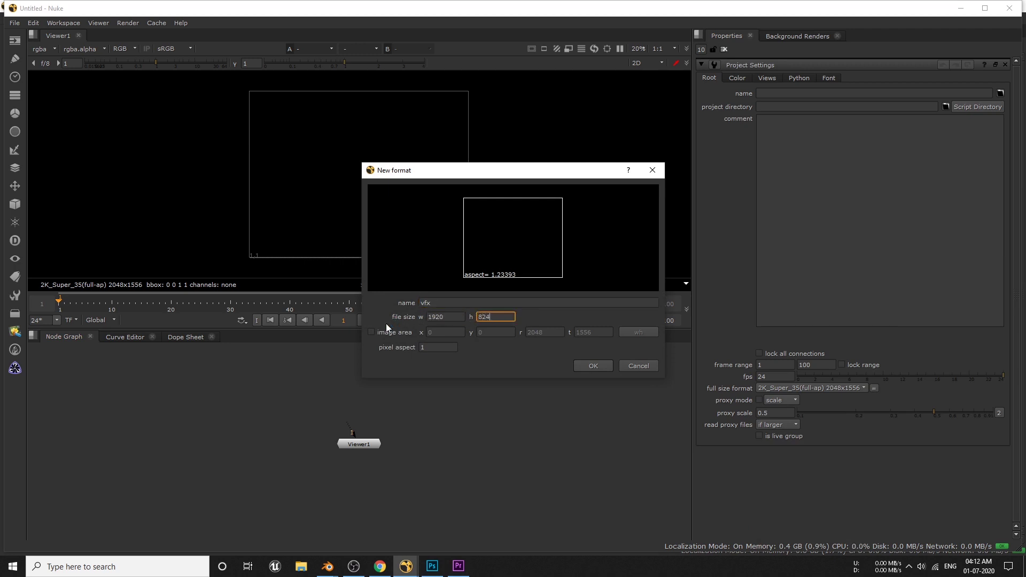
click(590, 366)
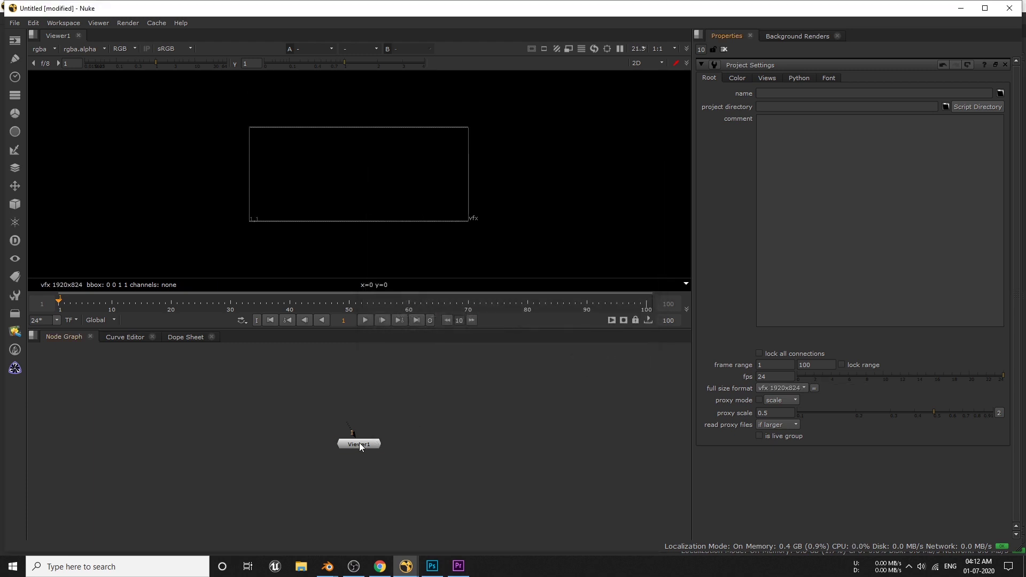
Step: Undo the accidental viewer move and add a Read node from the Image menu
drag(359, 444, 360, 459)
click(383, 386)
key(ctrl+z)
right_click(383, 387)
mouse_move(418, 197)
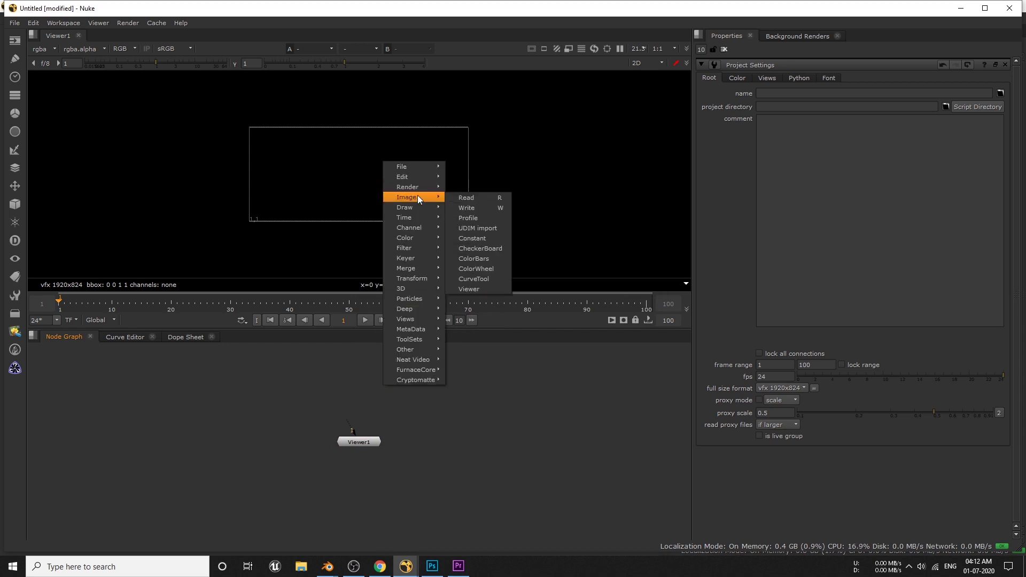
click(482, 198)
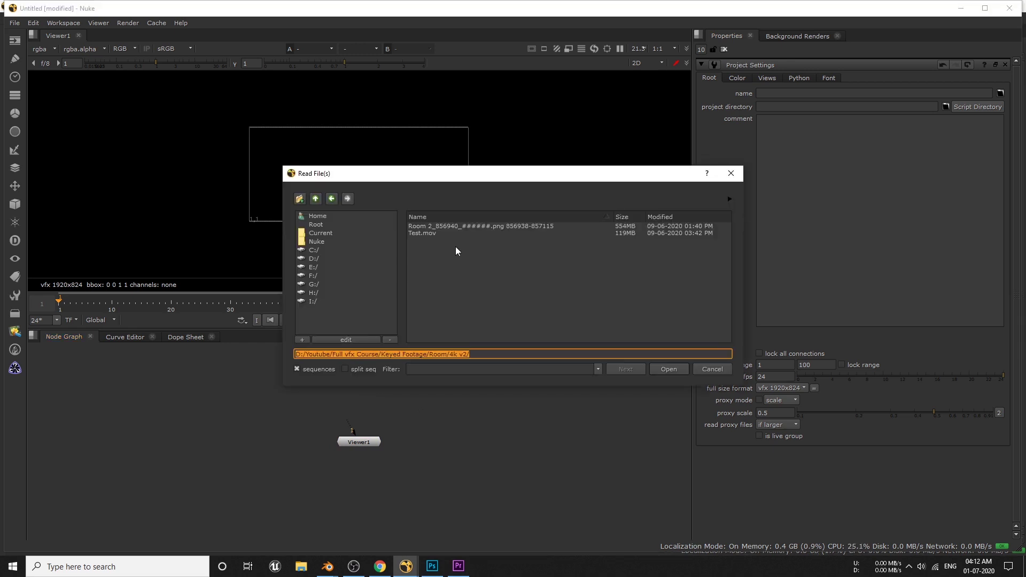
Step: Browse to Render/Room/exr v2 and open both the ####.jpg and ####.exr sequences
click(316, 200)
click(317, 200)
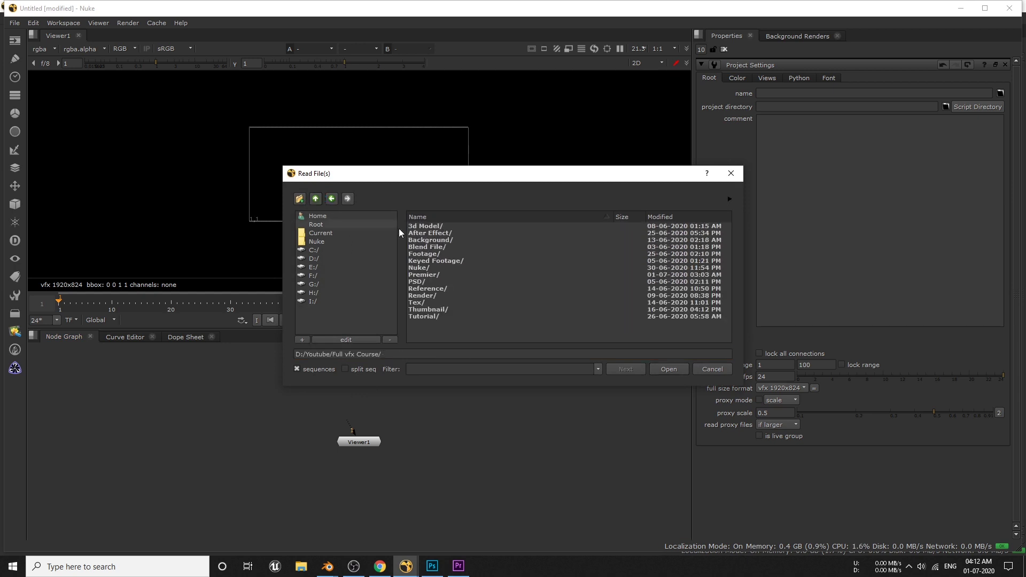
double_click(429, 293)
double_click(427, 240)
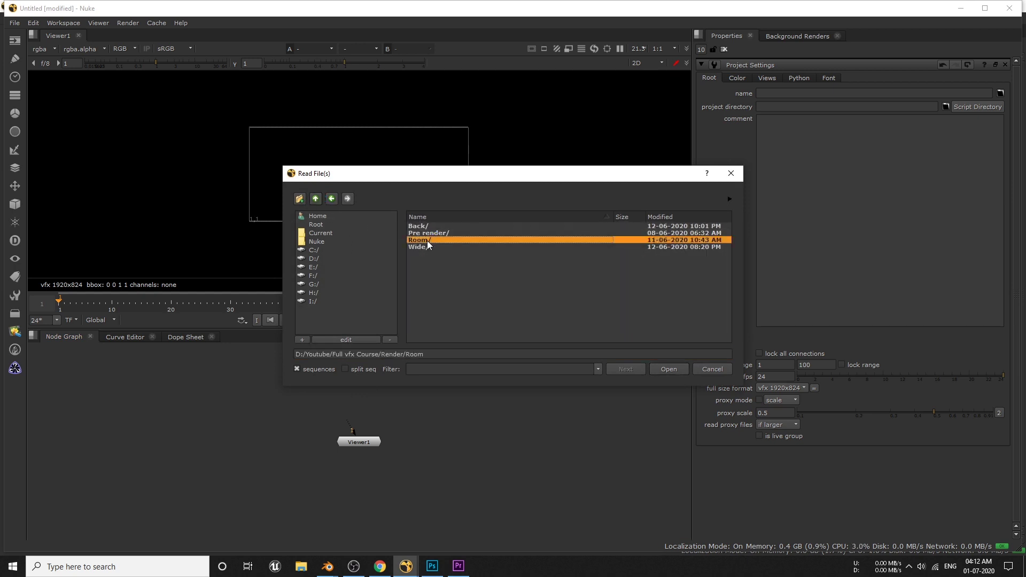
double_click(430, 239)
click(432, 234)
shift+click(435, 227)
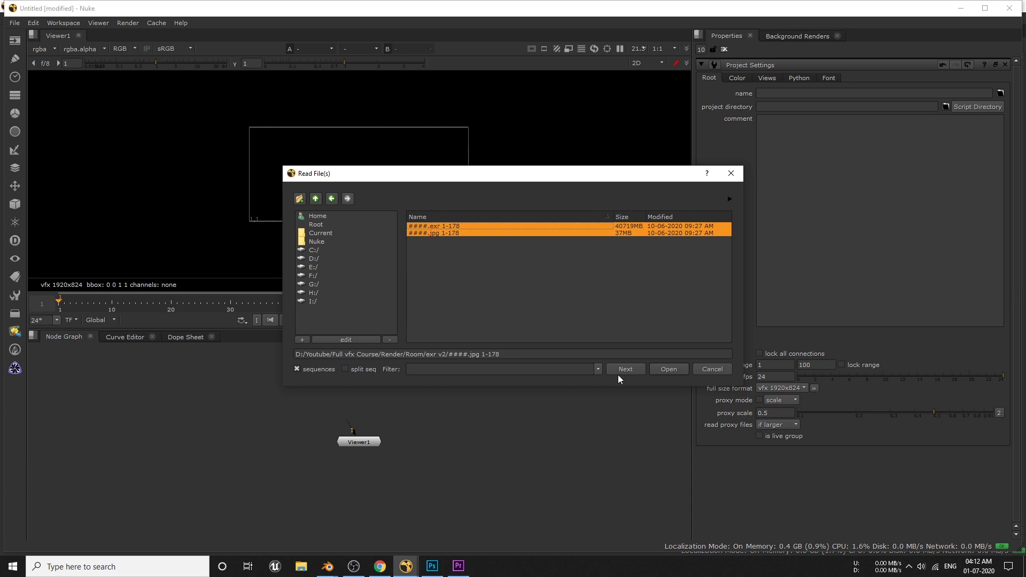
click(669, 370)
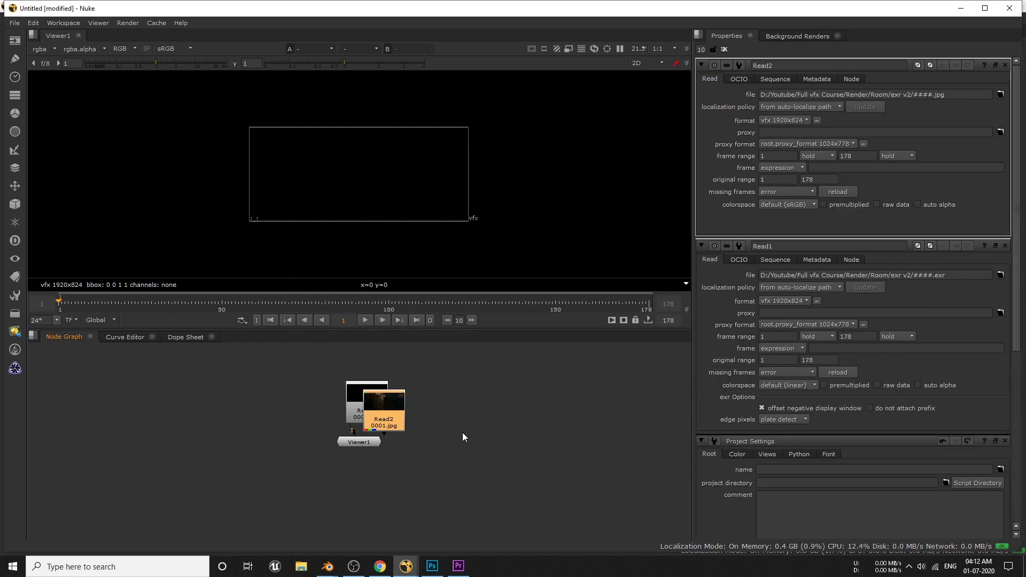
Step: Place Read2 beside Read1 and show Read2 on viewer input 1
drag(388, 412, 432, 402)
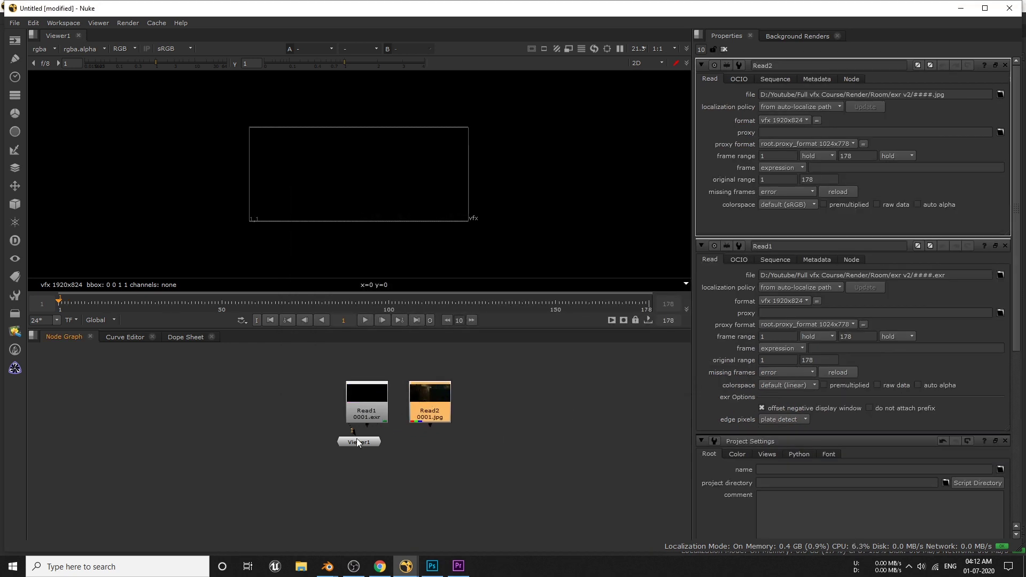
drag(362, 442, 394, 487)
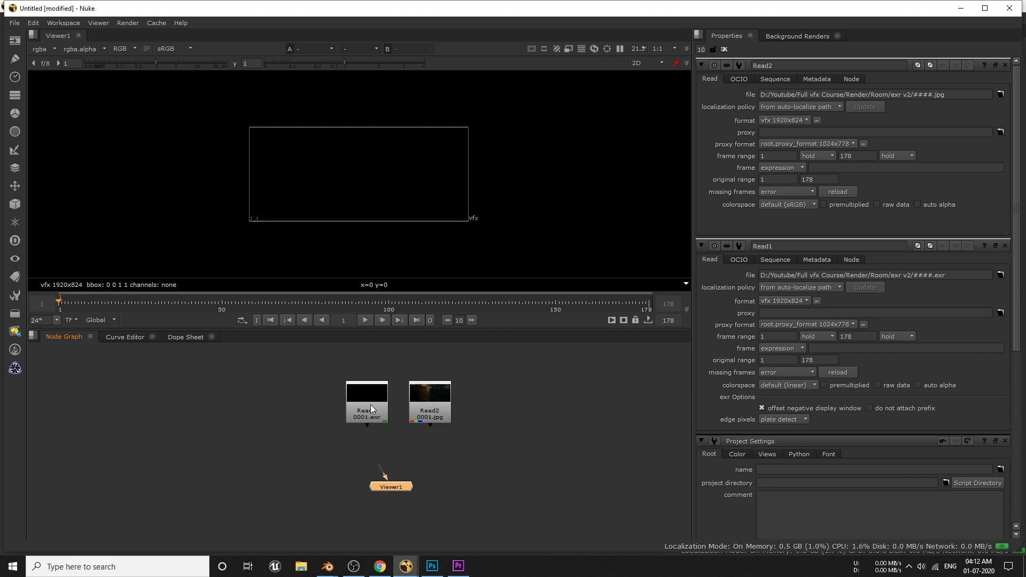
middle_drag(370, 405, 351, 401)
click(409, 405)
key(1)
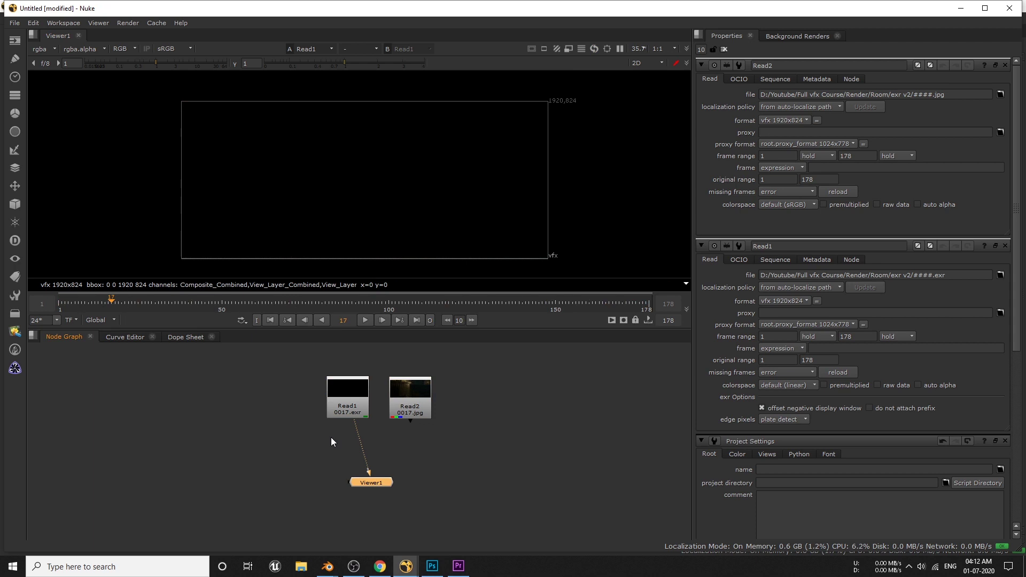
Step: Insert a Shuffle under Read1 taking the Composite_Combined layer
key(Tab)
text(shu)
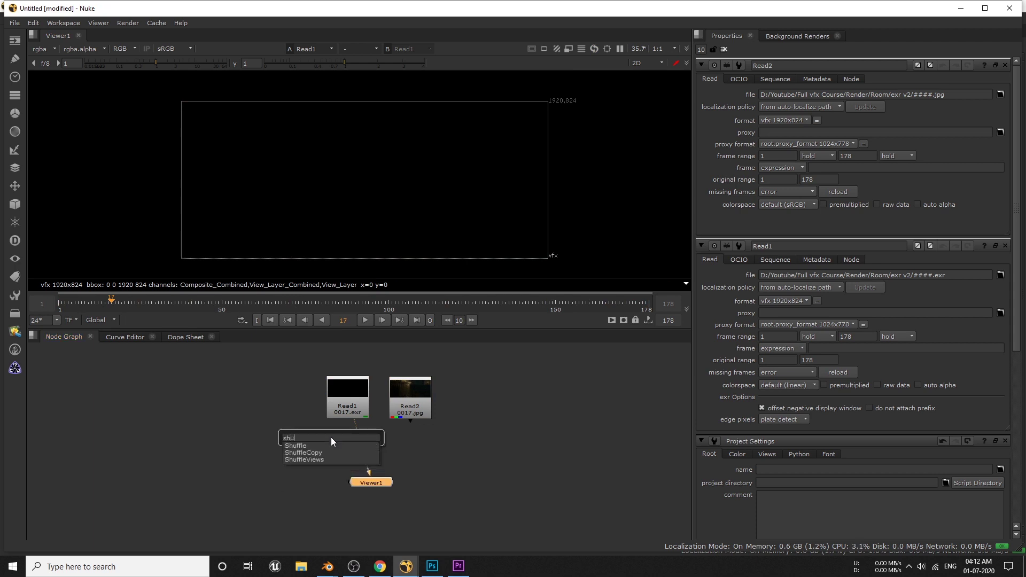
click(299, 446)
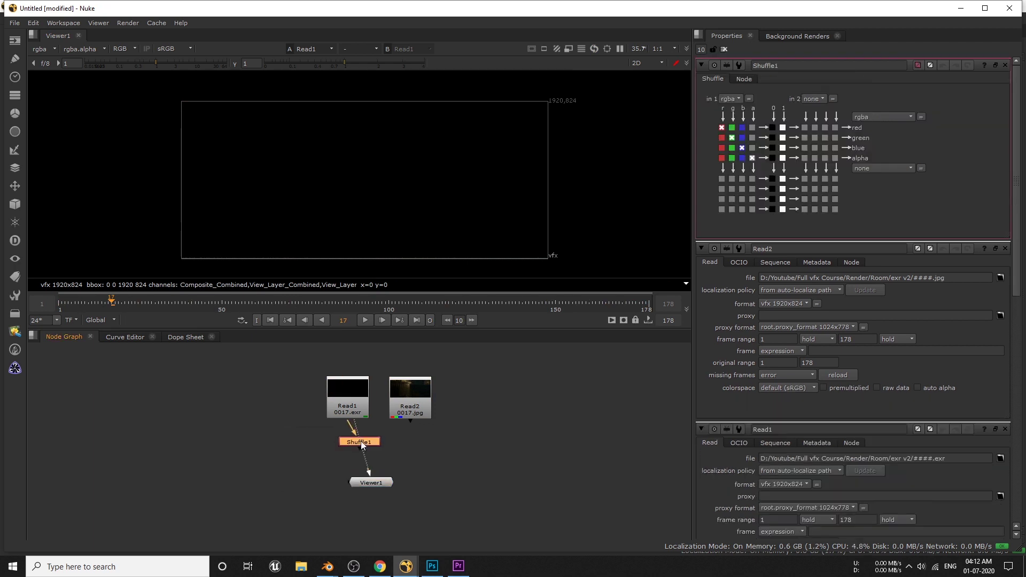
click(732, 98)
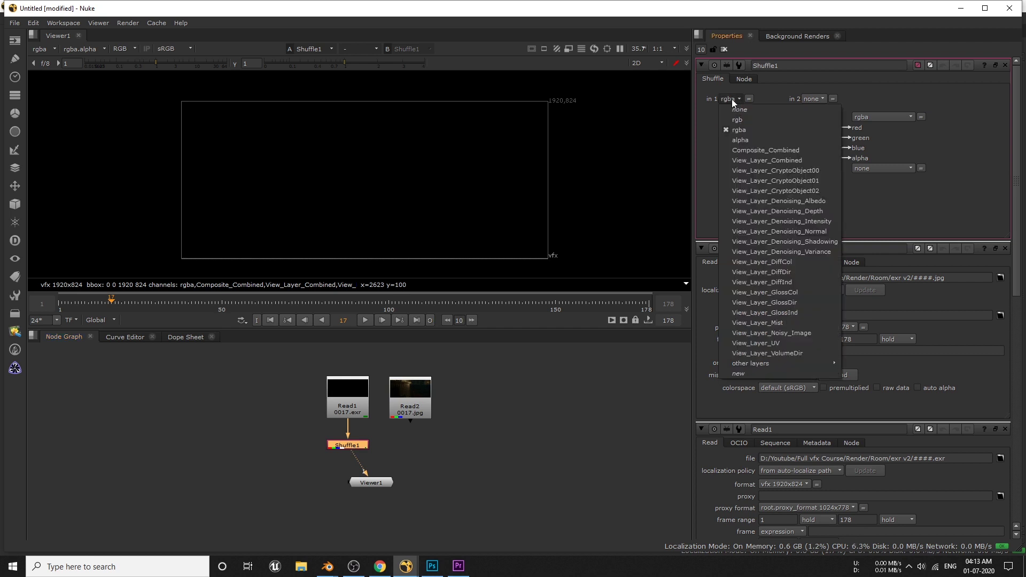
click(756, 150)
Step: Flip viewer inputs 1 and 2 to compare the shuffled EXR against the Read2 JPG
click(406, 396)
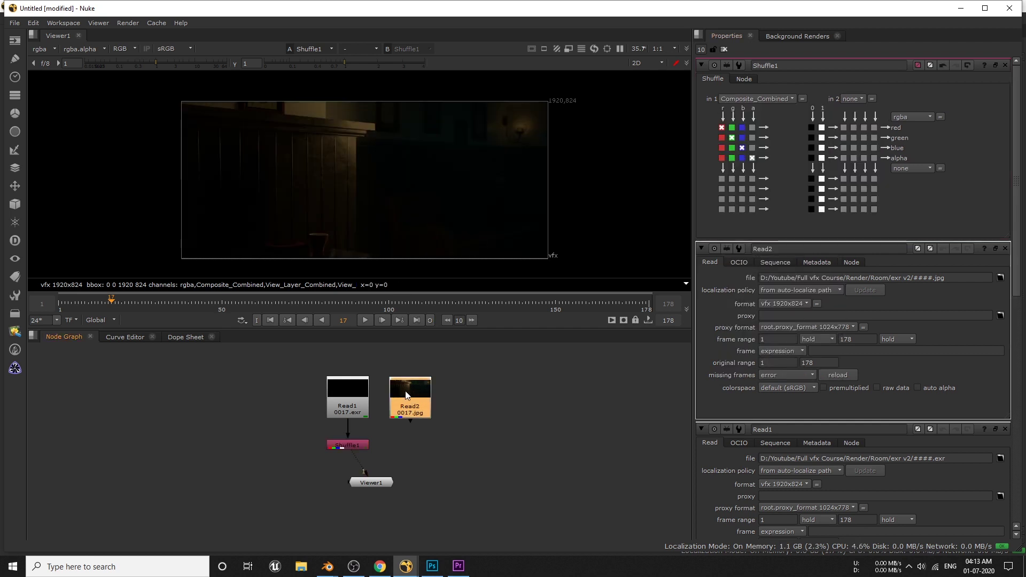
key(2)
key(1)
key(2)
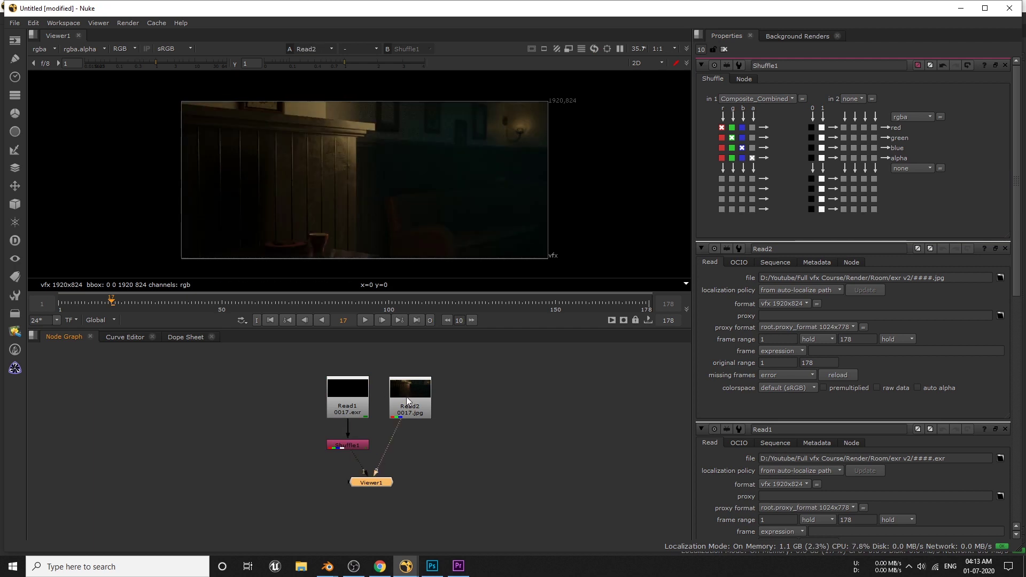
key(1)
key(2)
key(1)
key(2)
key(1)
key(2)
key(1)
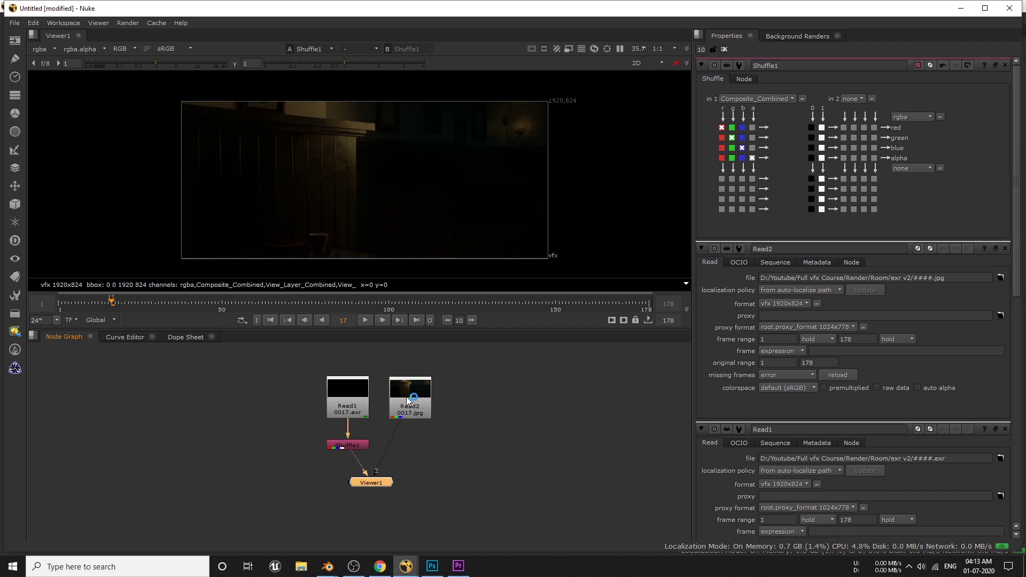
key(2)
key(1)
drag(371, 482, 412, 471)
Step: Create ReadGeo1 loading Room Scene v3.abc and import its camera as a separate Camera1 node
key(1)
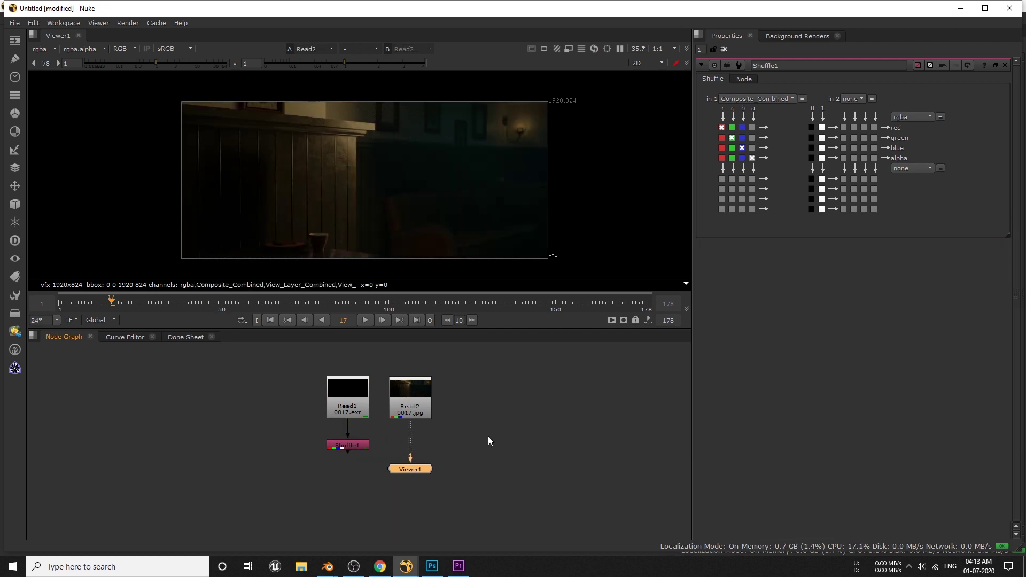
middle_drag(488, 437, 409, 444)
click(418, 435)
key(Tab)
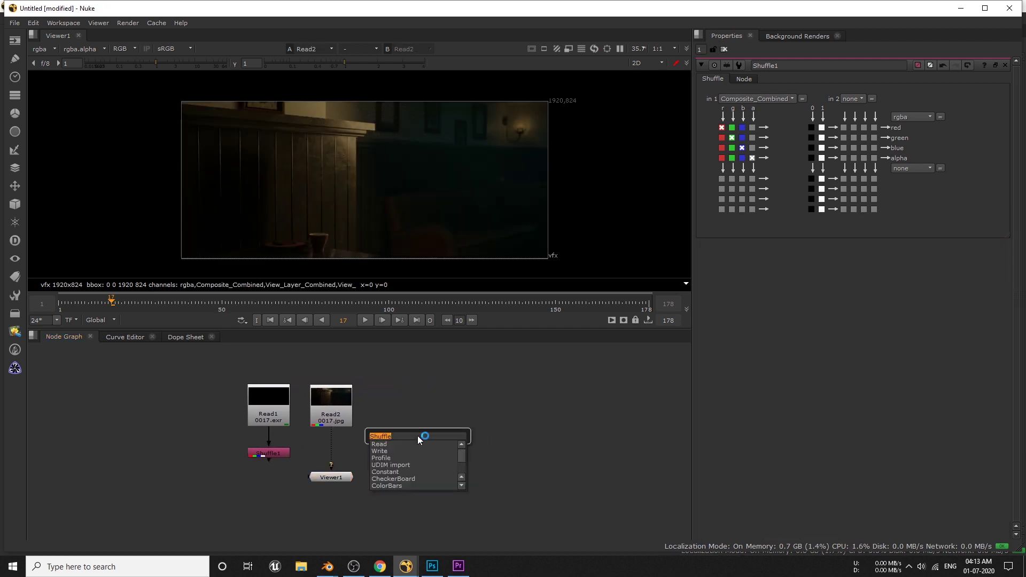
text(read)
click(389, 453)
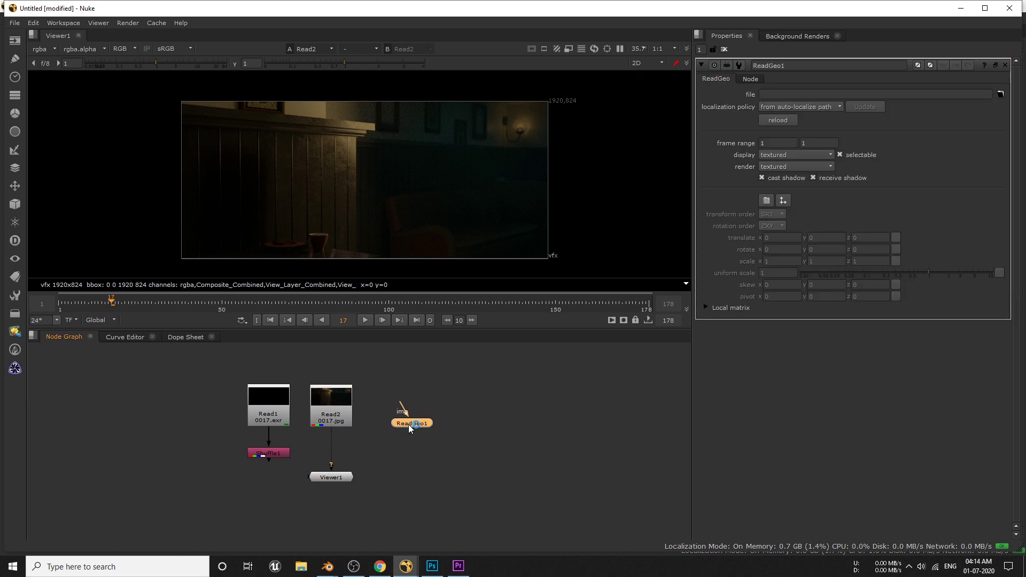
click(1001, 94)
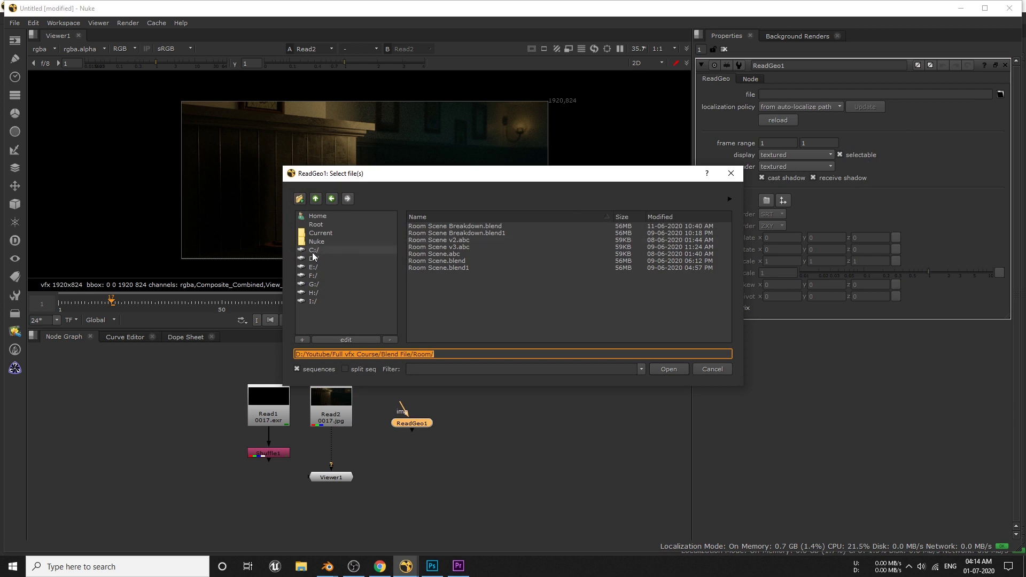
click(545, 246)
click(669, 369)
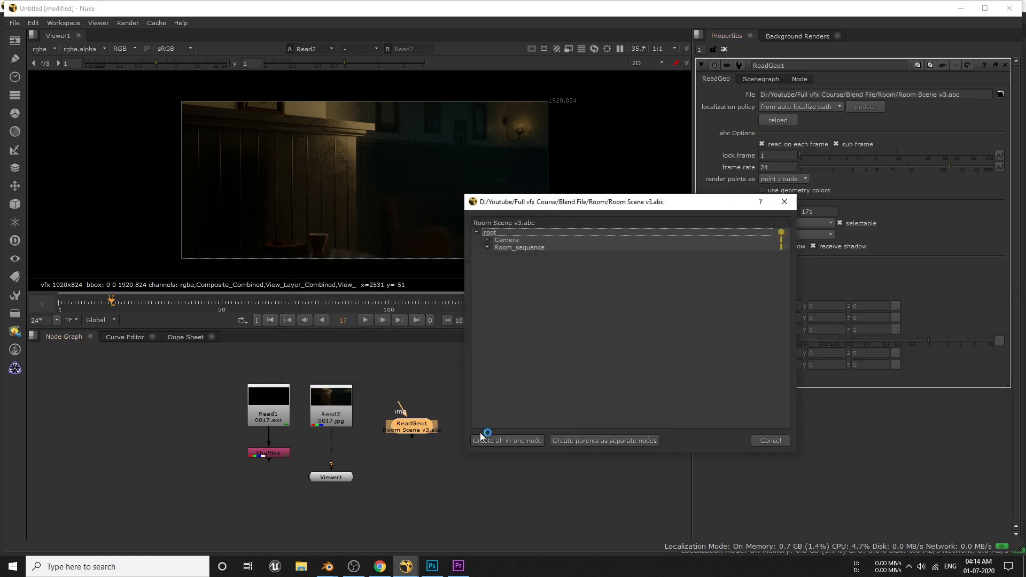
click(502, 440)
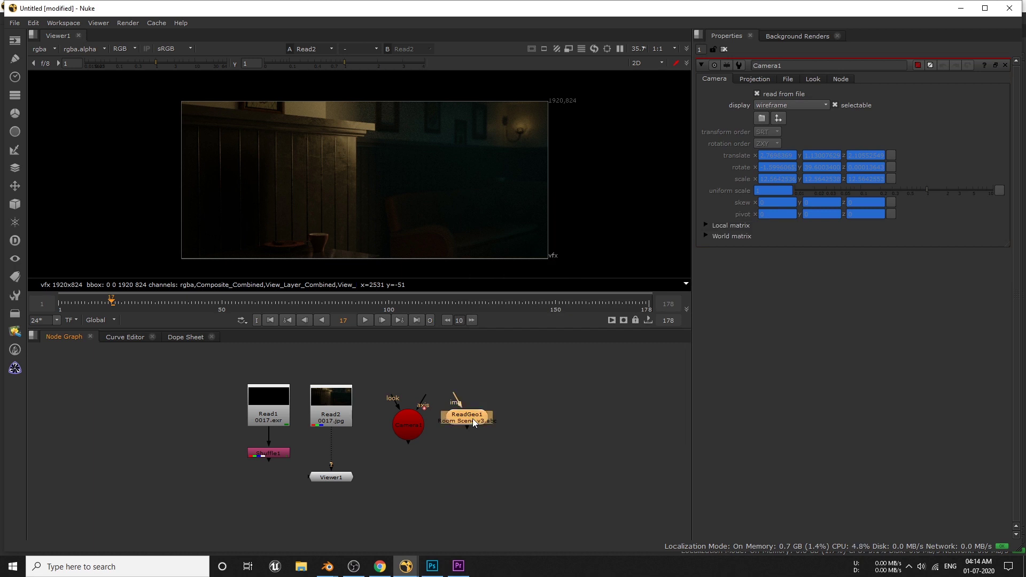
Step: Display ReadGeo1 in the 3D viewer and orbit and zoom around the room walls and Camera1
key(1)
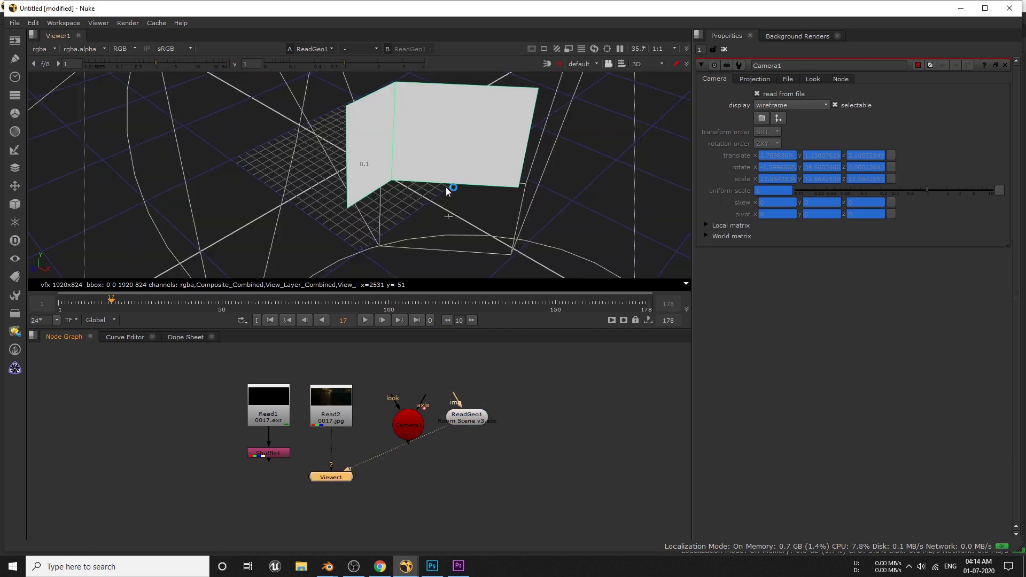
scroll(434, 172, down, 5)
ctrl+drag(434, 173, 394, 192)
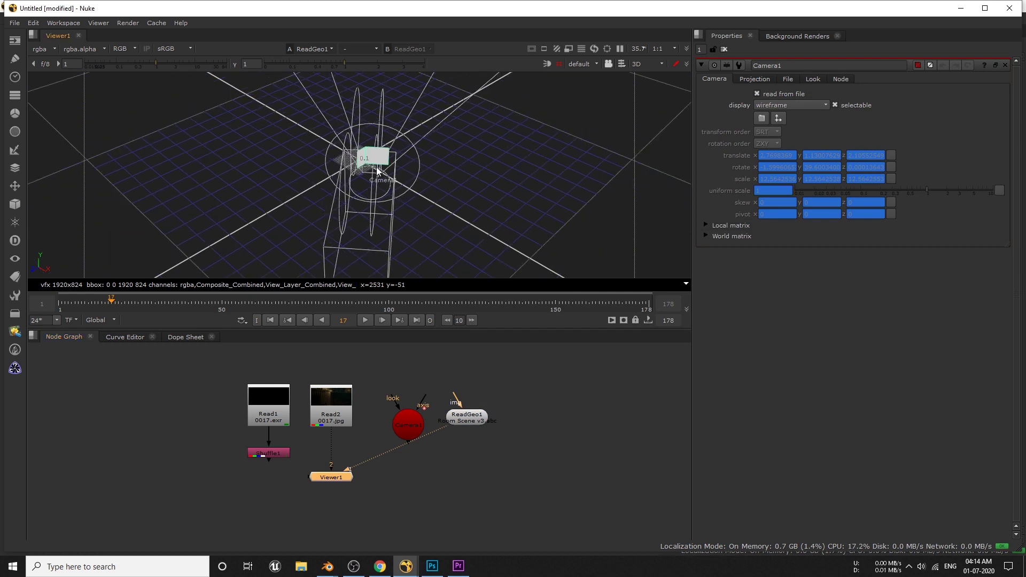
mouse_move(377, 171)
ctrl+mouse_down()
mouse_move(359, 153)
mouse_move(273, 143)
mouse_move(366, 149)
mouse_move(280, 149)
mouse_move(297, 160)
mouse_move(382, 162)
mouse_move(339, 163)
mouse_move(374, 170)
ctrl+mouse_up()
ctrl+drag(357, 217, 395, 182)
scroll(371, 167, up, 4)
click(419, 172)
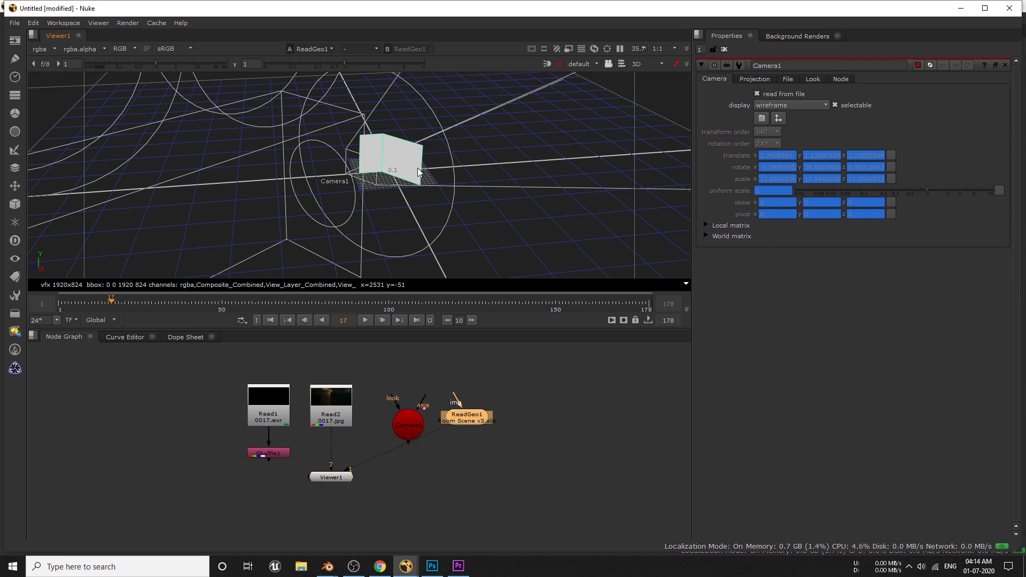
Step: Add a ScanlineRender with Read2 as background, ReadGeo1 as scene and Camera1 as camera
key(ctrl+z)
key(Tab)
text(Sca)
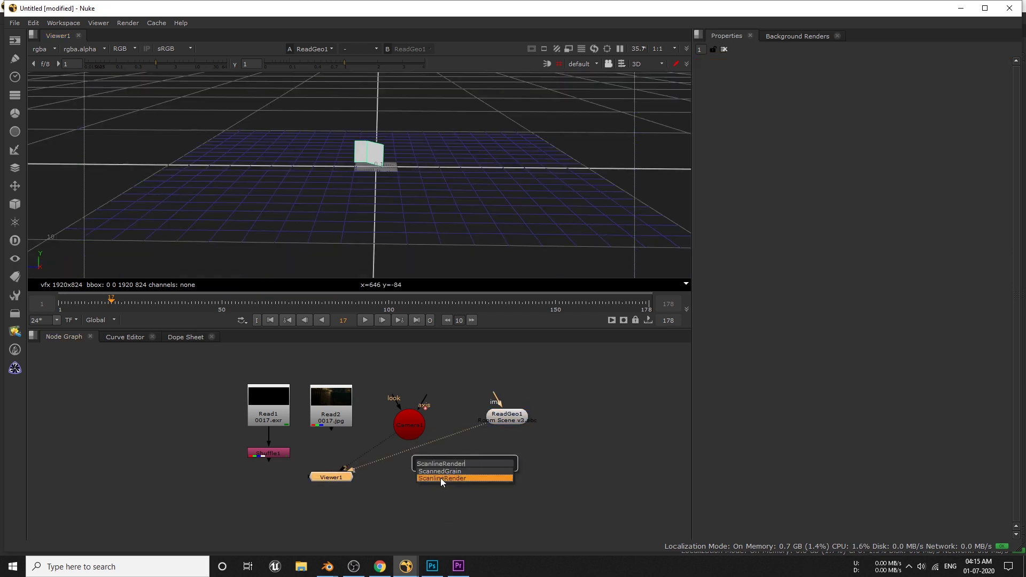
click(440, 477)
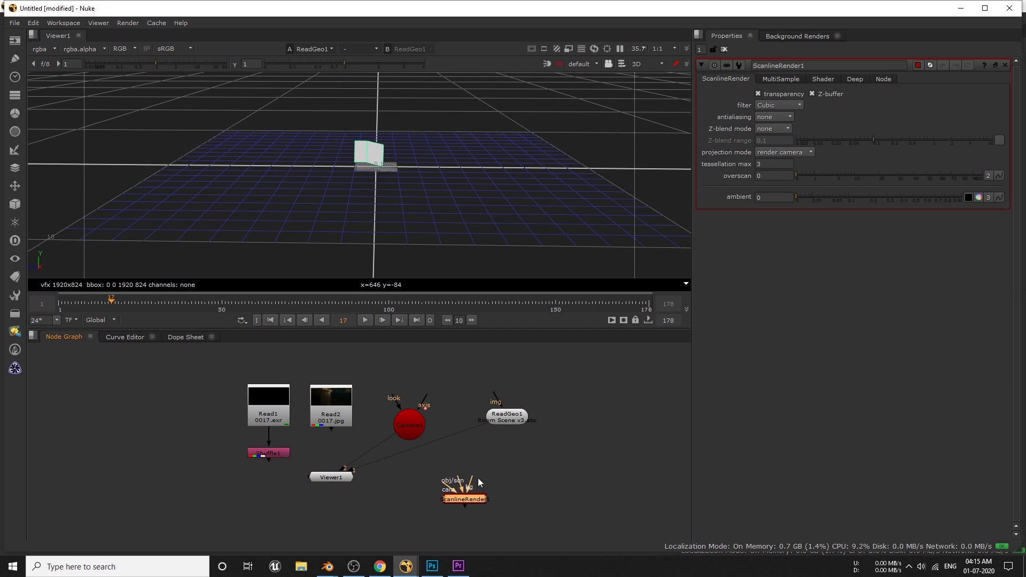
drag(472, 475, 325, 424)
drag(464, 463, 510, 420)
drag(449, 470, 418, 425)
Step: Position ScanlineRender1 below its inputs and view its rendered output
drag(467, 500, 411, 475)
key(1)
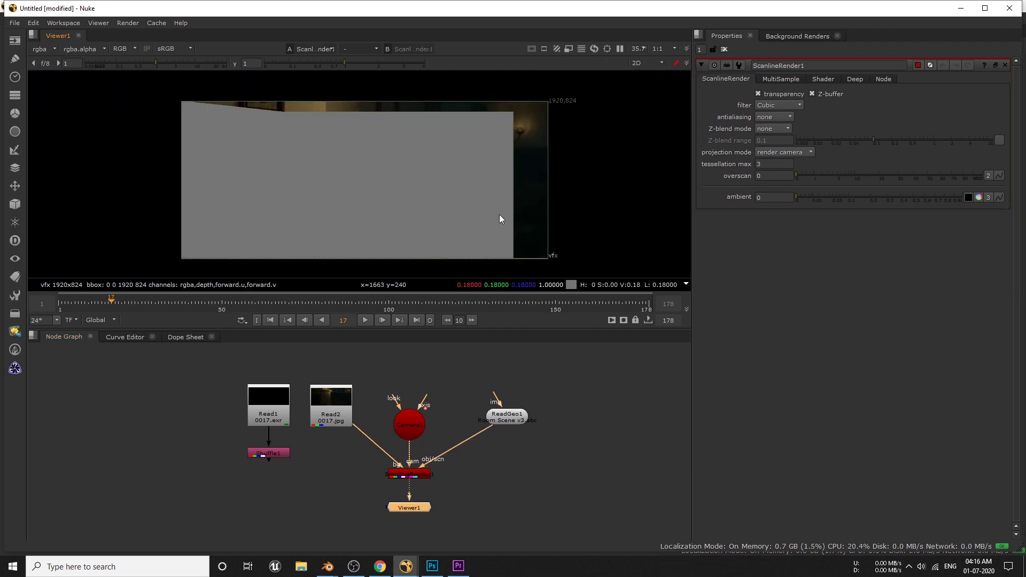
middle_drag(518, 437, 425, 427)
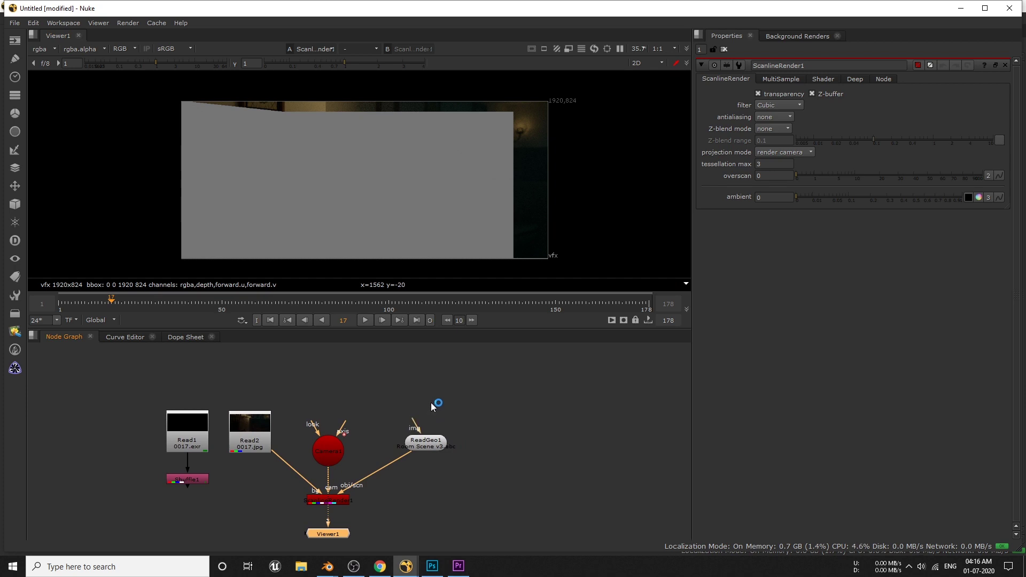
Step: Texture ReadGeo1 with a new CheckerBoard1 node through its img input
click(447, 389)
key(Tab)
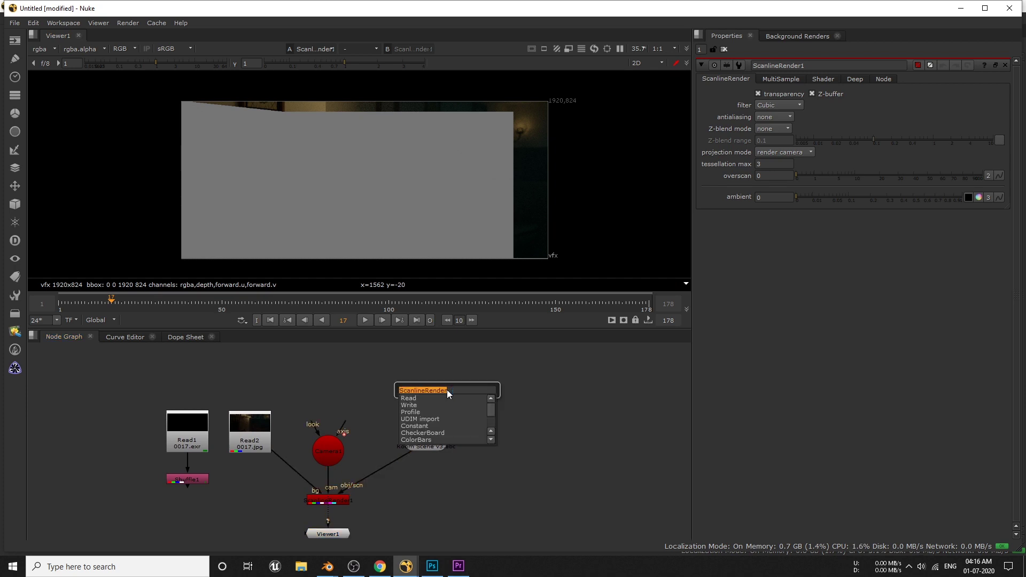
text(ched)
click(429, 401)
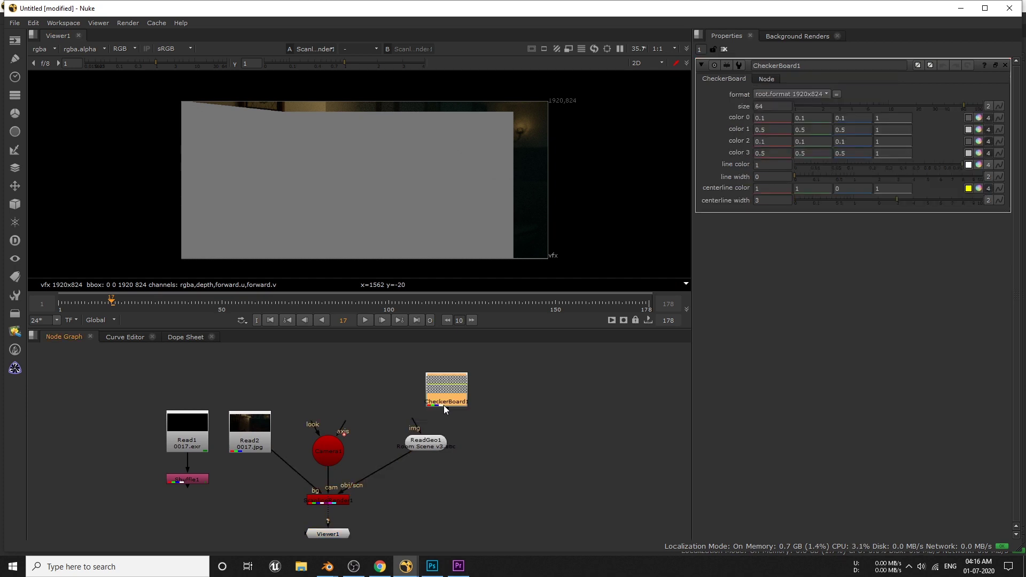
drag(411, 418, 426, 403)
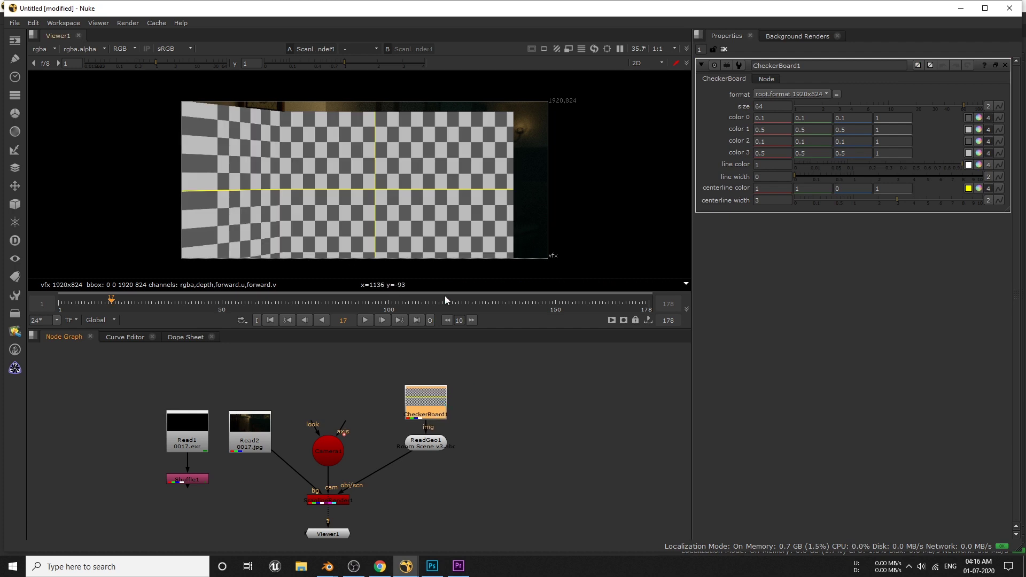
click(569, 444)
middle_drag(510, 410, 434, 429)
Step: Read in the Room 2 png sequence from Keyed Footage/Room/4k v2 as Read3
key(r)
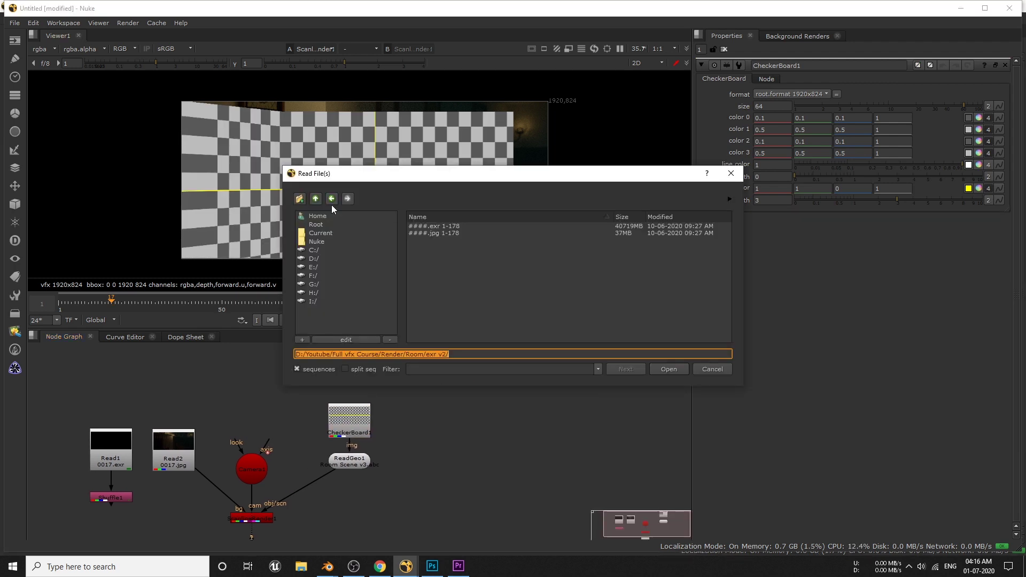
click(317, 199)
click(316, 198)
double_click(445, 255)
double_click(435, 252)
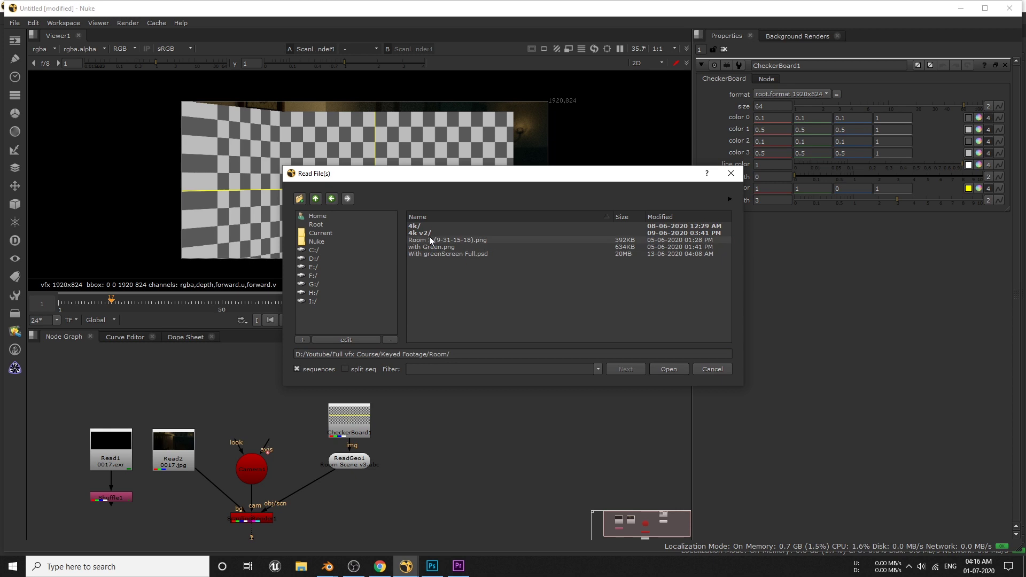
double_click(430, 226)
double_click(435, 231)
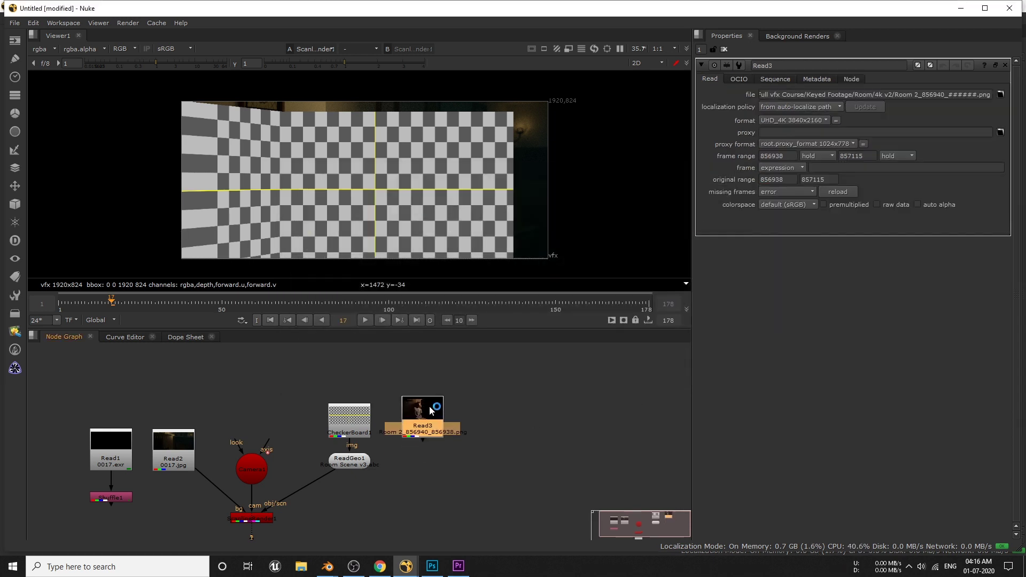
Step: Texture ReadGeo1 with Read3's footage, test a checkerboard background, then restore Read2 as background
drag(349, 445, 183, 392)
drag(198, 467, 176, 399)
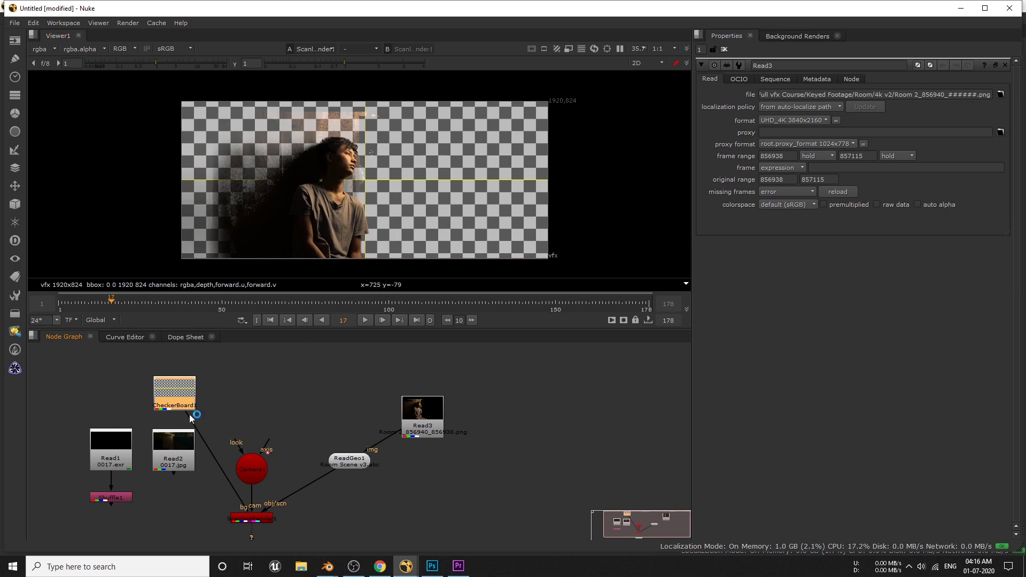
mouse_move(189, 414)
mouse_down()
mouse_move(193, 446)
mouse_move(194, 434)
mouse_up()
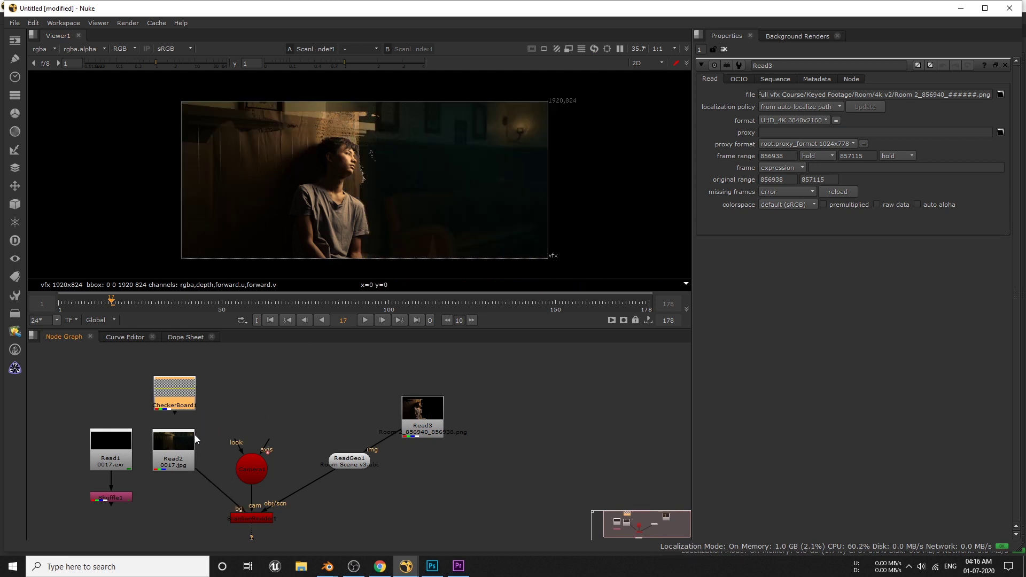
drag(416, 419, 344, 420)
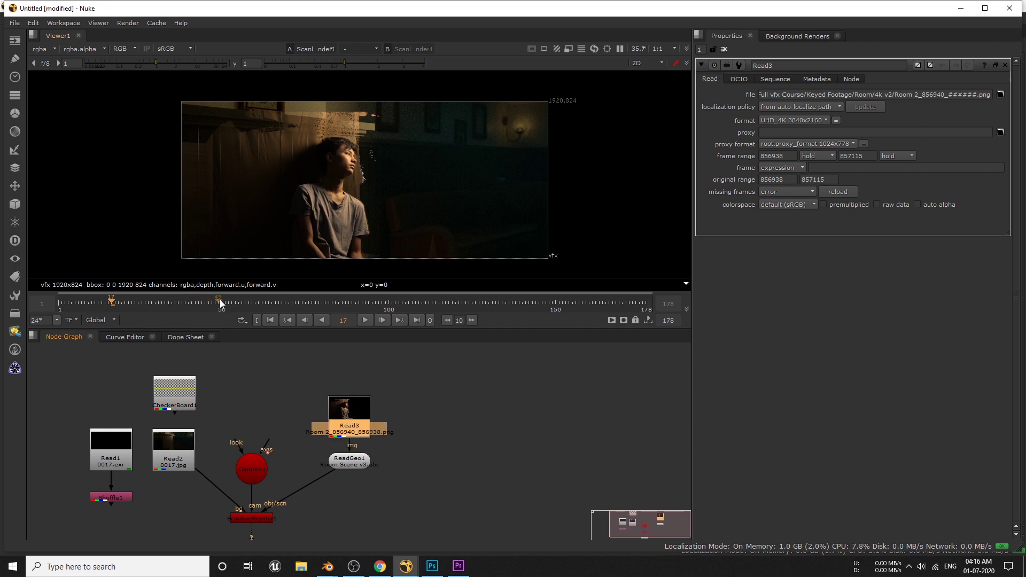
Step: Scrub frames 111 to 171, toggling the viewer between 3D and 2D to check the actor
drag(221, 303, 613, 303)
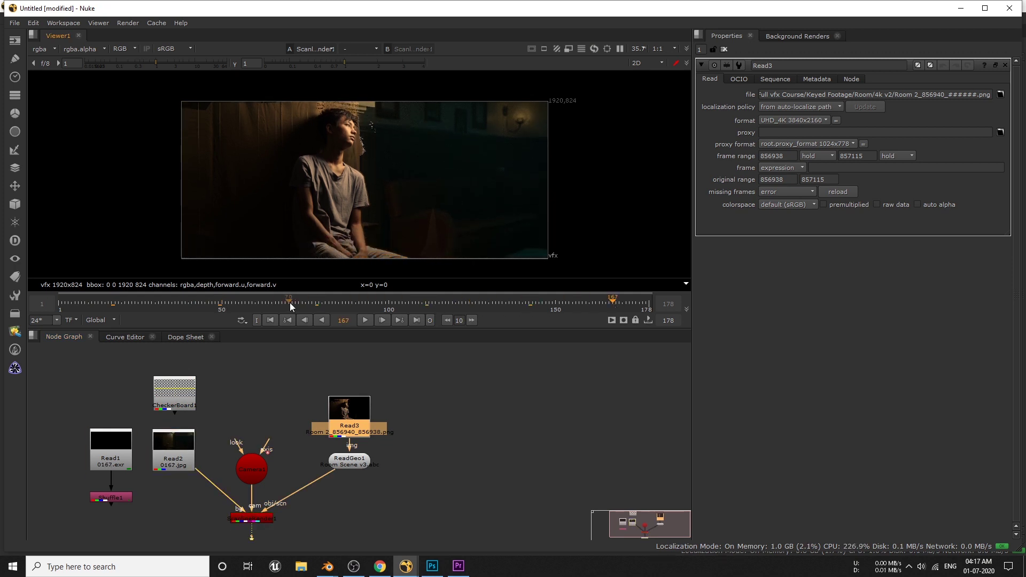
drag(290, 303, 66, 302)
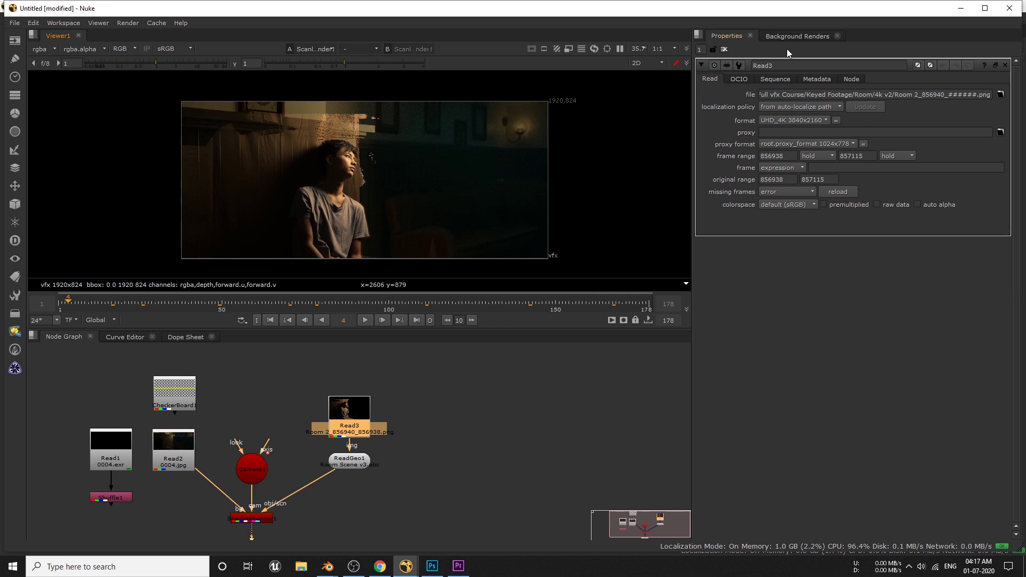
click(647, 63)
click(657, 79)
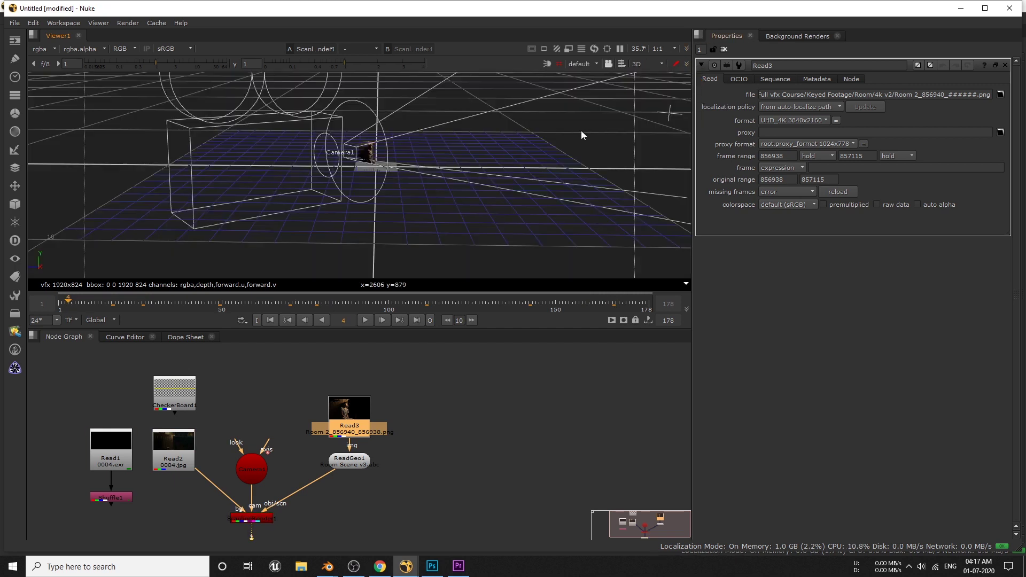
drag(342, 303, 162, 315)
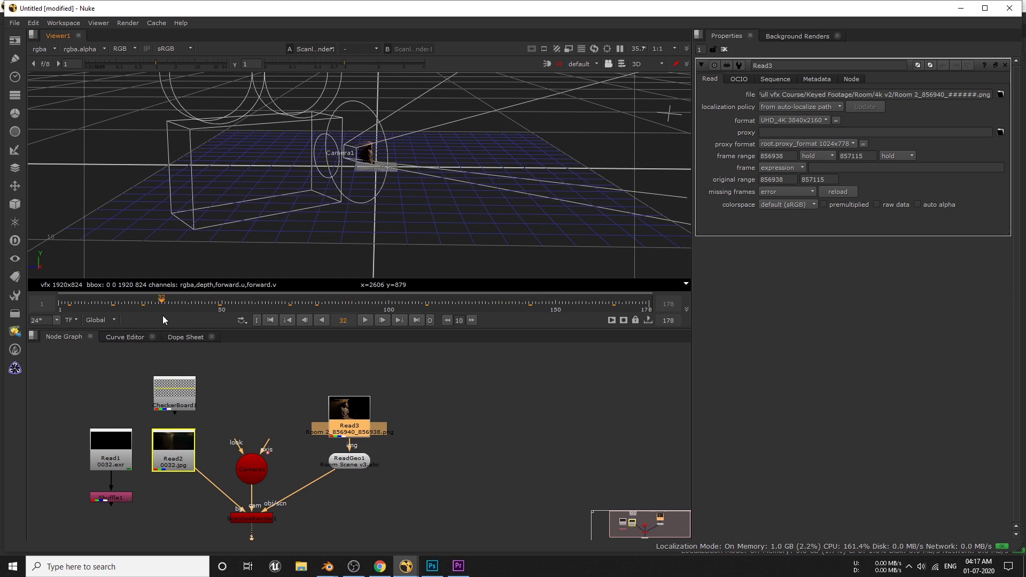
click(638, 66)
click(650, 76)
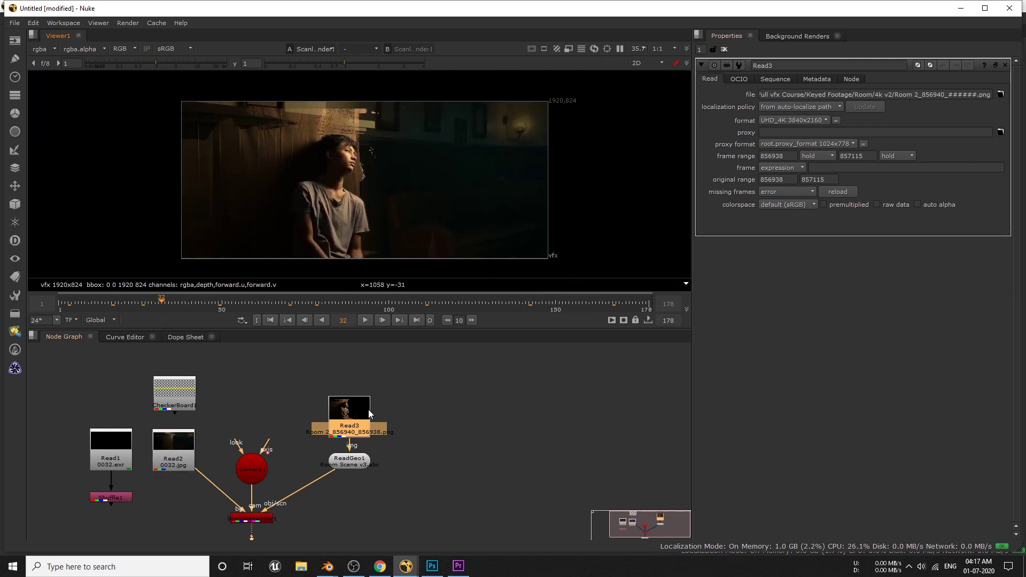
drag(367, 428, 368, 398)
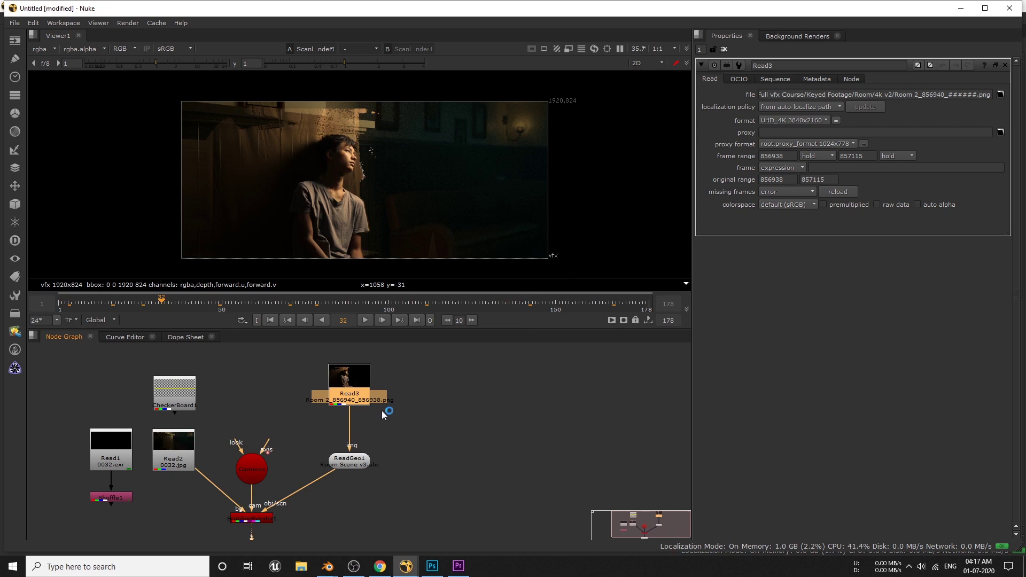
Step: Insert a Premult1 node between Read3 and ReadGeo1
key(Tab)
text(prem)
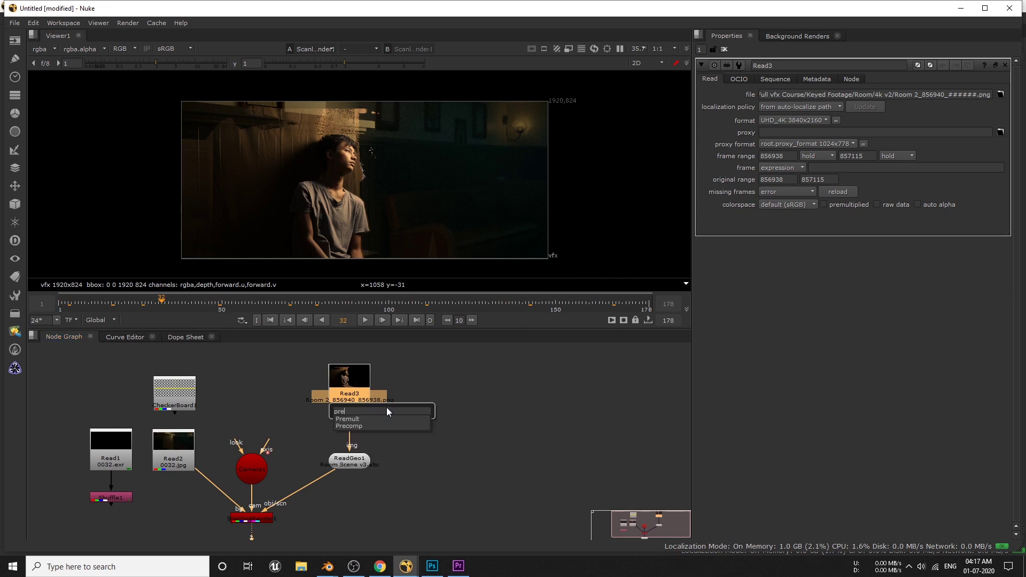
click(363, 417)
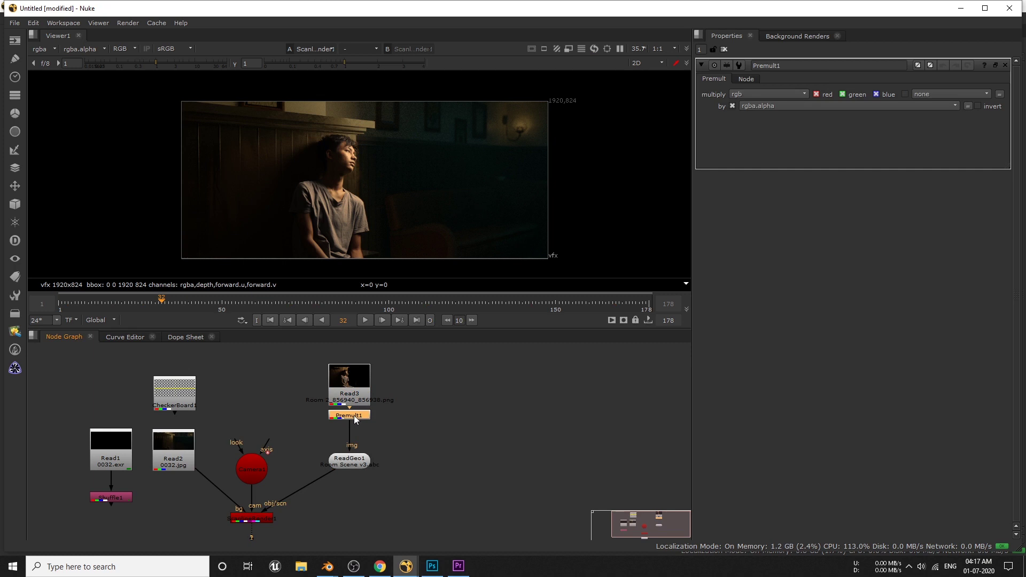
drag(355, 416, 355, 422)
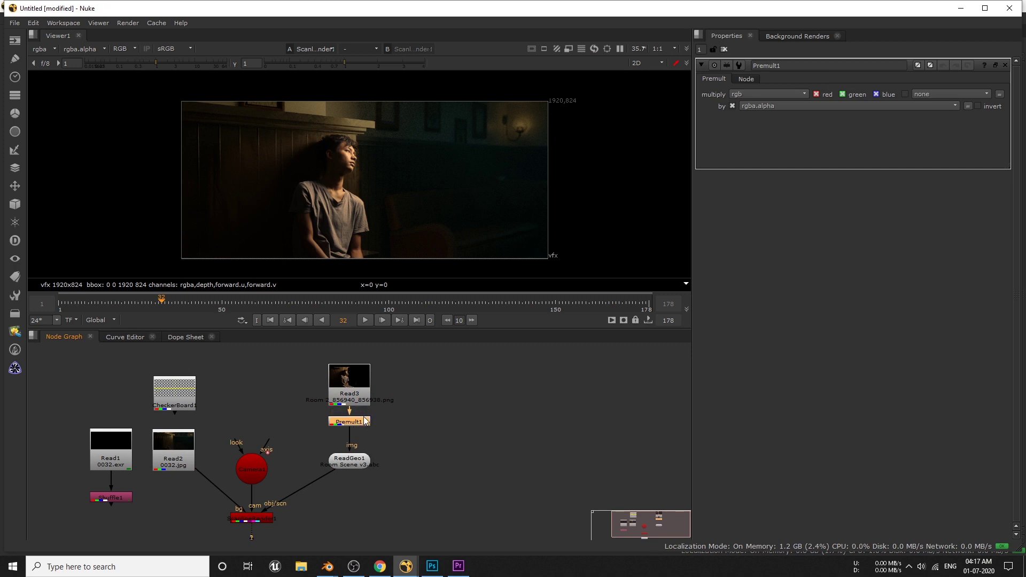
Step: Scrub forward through the shot to frame 171 to check the composite
click(430, 458)
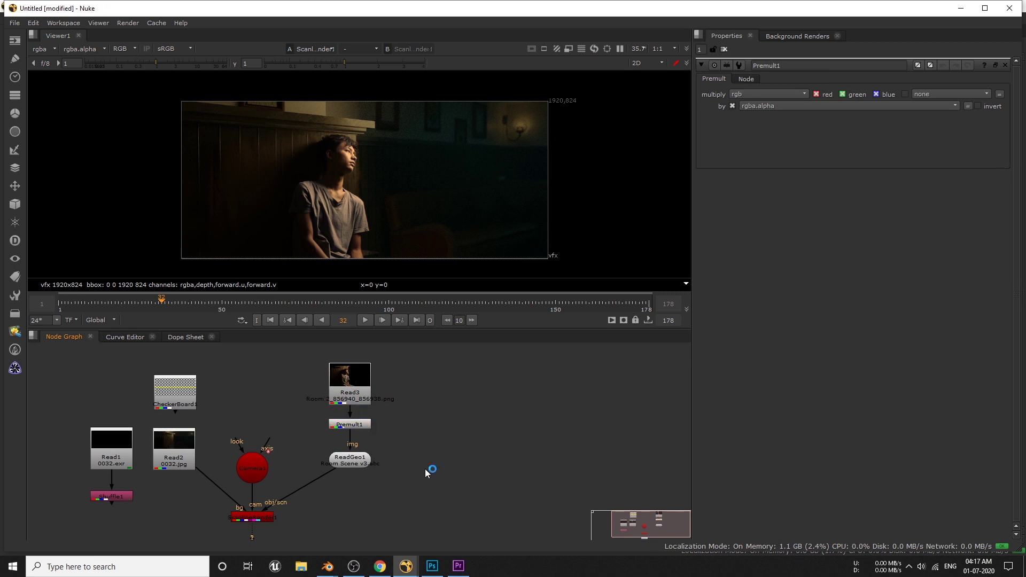
drag(182, 303, 626, 304)
middle_drag(436, 449, 429, 408)
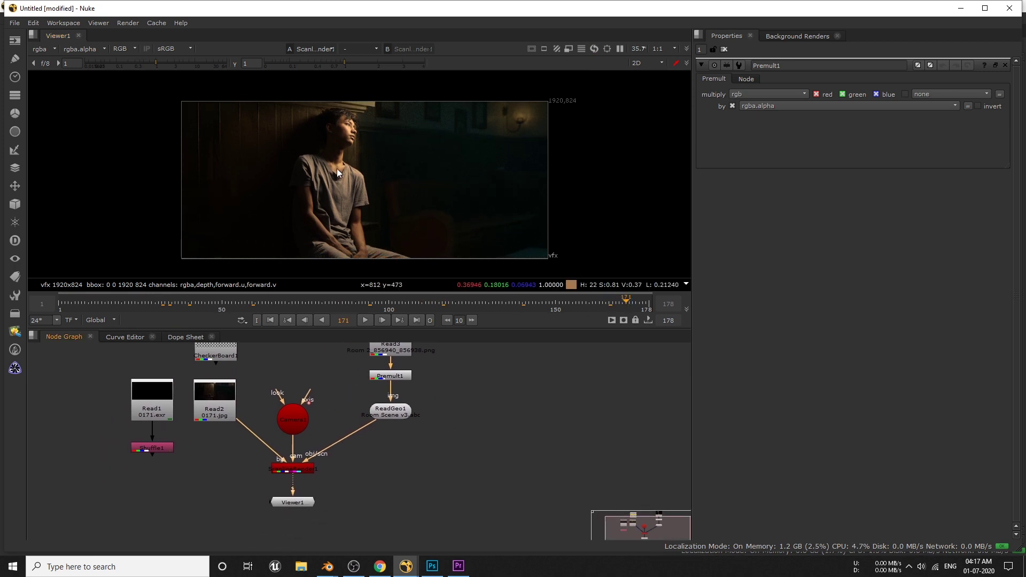
middle_drag(323, 488, 369, 483)
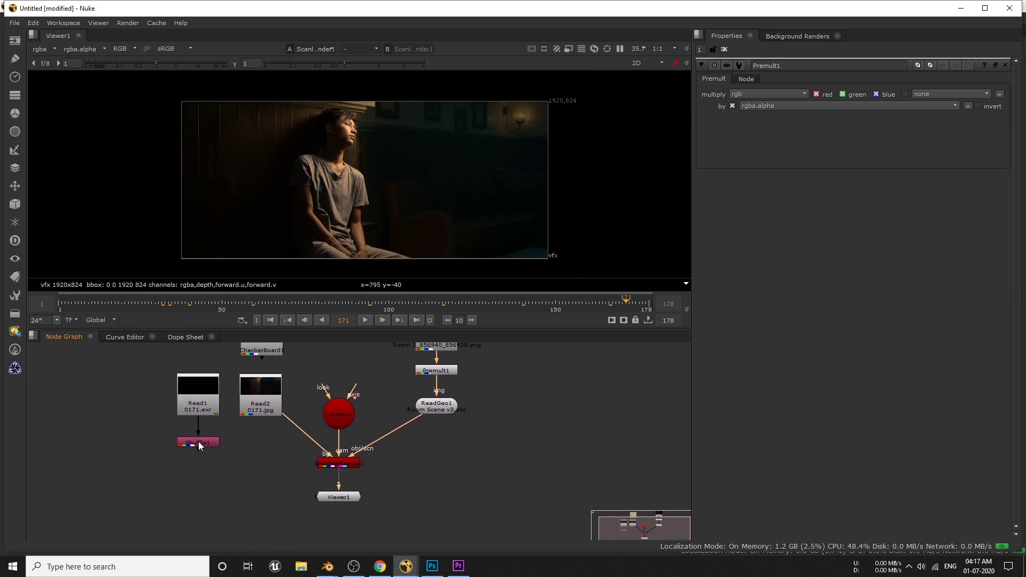
Step: Add a Cryptomatte node under the Read1 EXR render and view it
click(199, 444)
key(Tab)
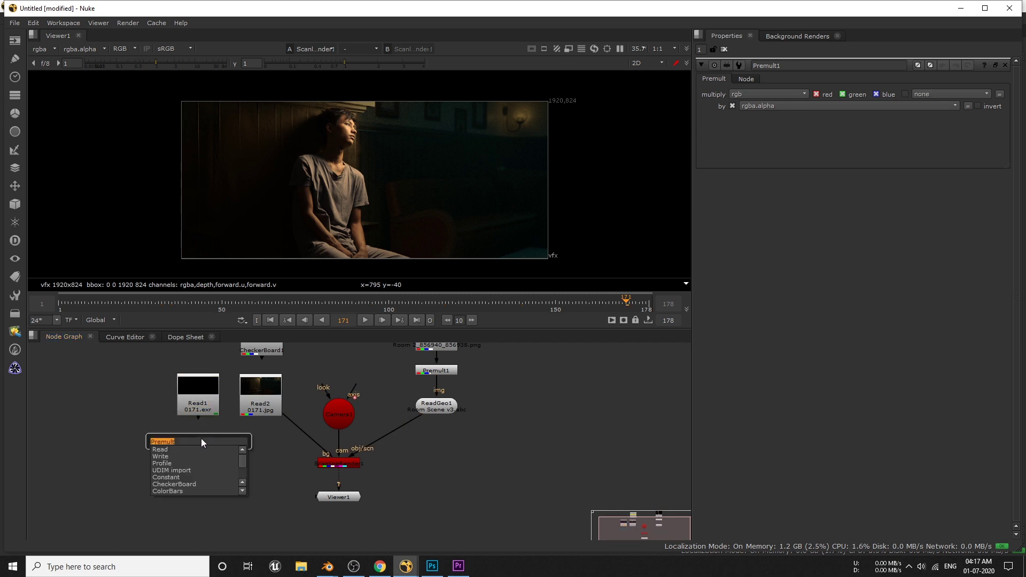
text(crypto)
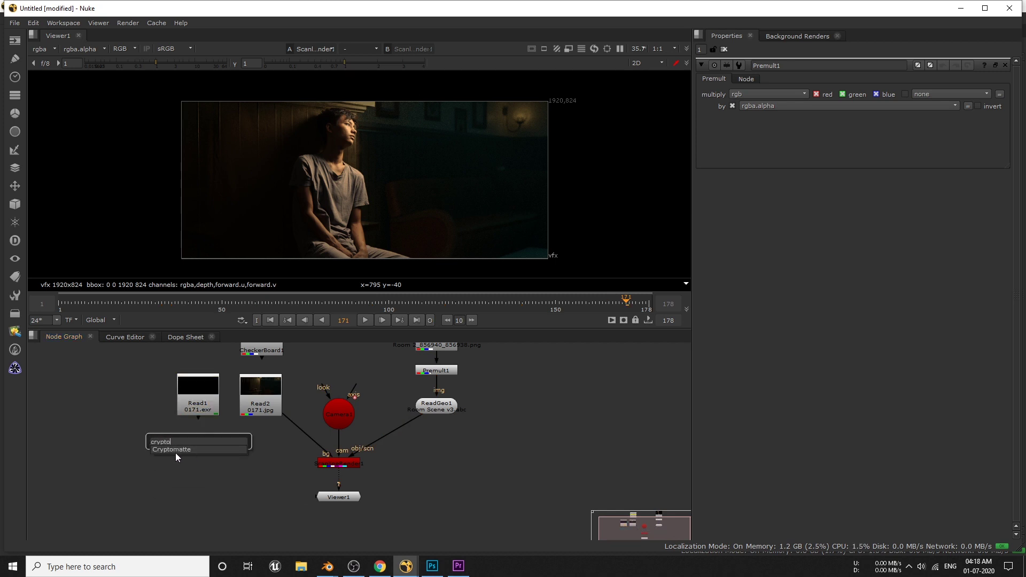
click(175, 452)
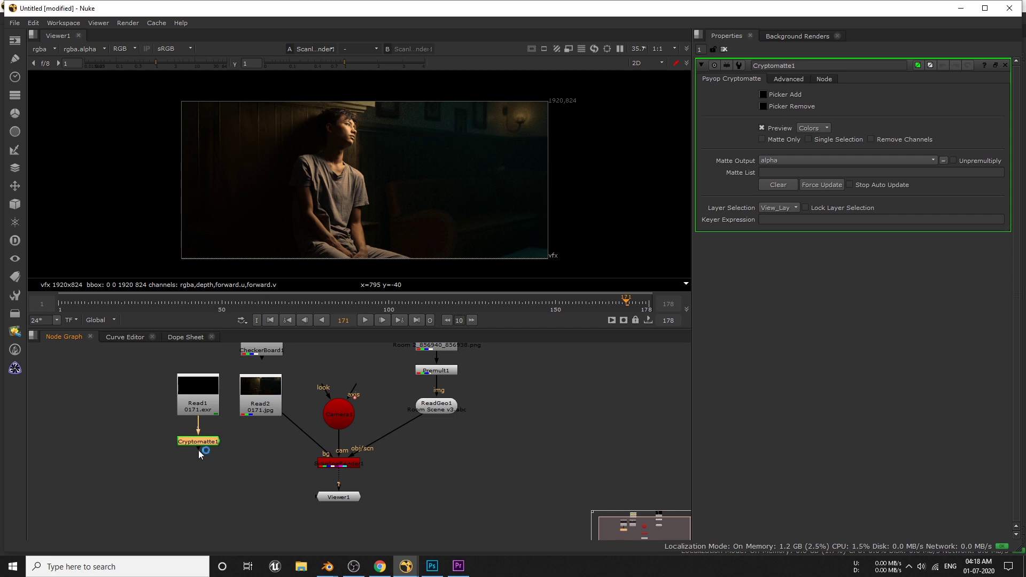
key(1)
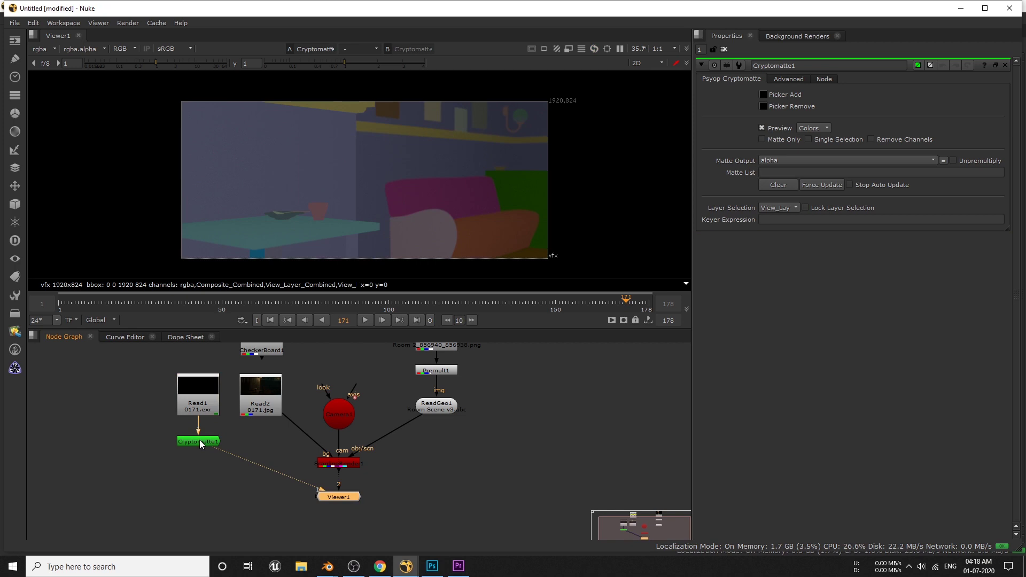
Step: Pick the tabletop, cup, plate and table legs into the Cryptomatte matte
click(200, 441)
ctrl+click(315, 229)
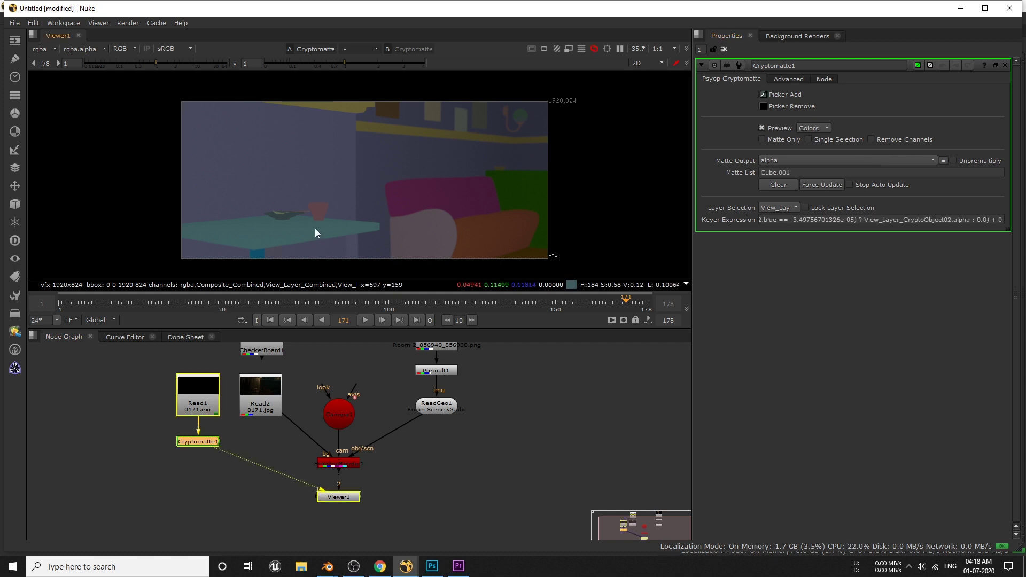
ctrl+click(321, 210)
ctrl+click(289, 215)
ctrl+click(302, 211)
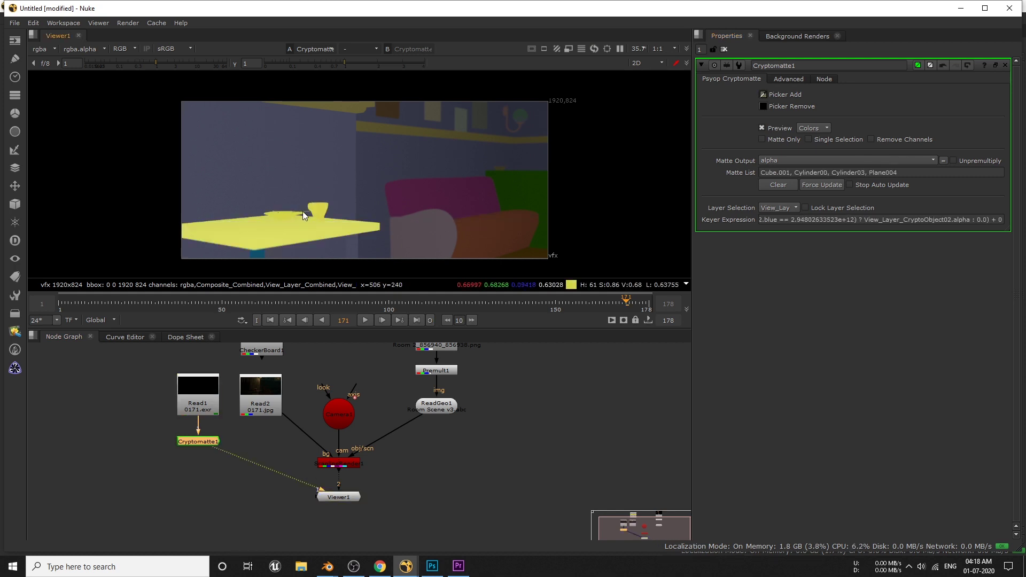
ctrl+click(258, 255)
ctrl+click(351, 247)
scroll(296, 210, up, 5)
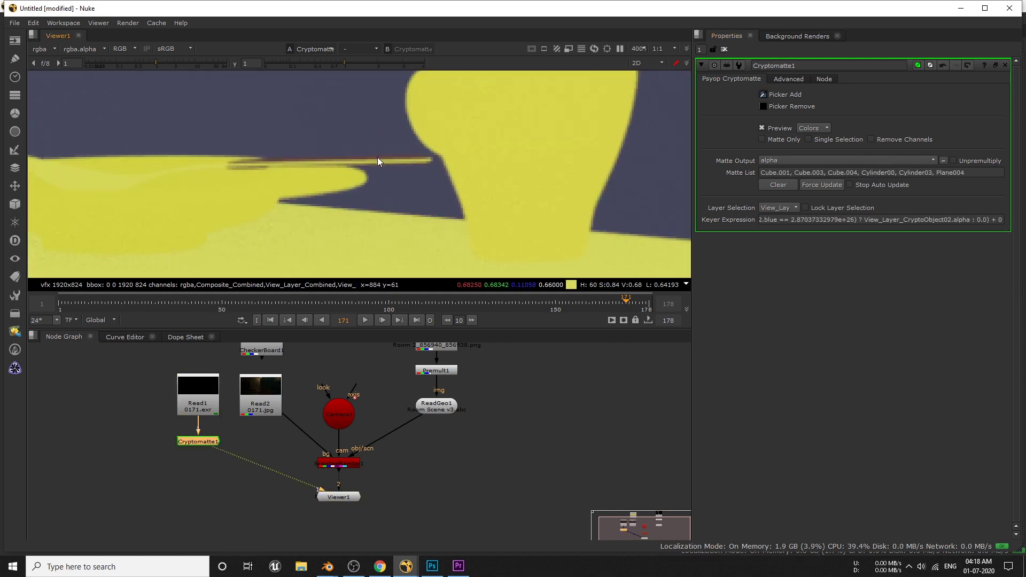
ctrl+click(378, 159)
scroll(363, 177, down, 6)
Step: Enable Matte Only so Cryptomatte1 outputs just the alpha matte
click(763, 106)
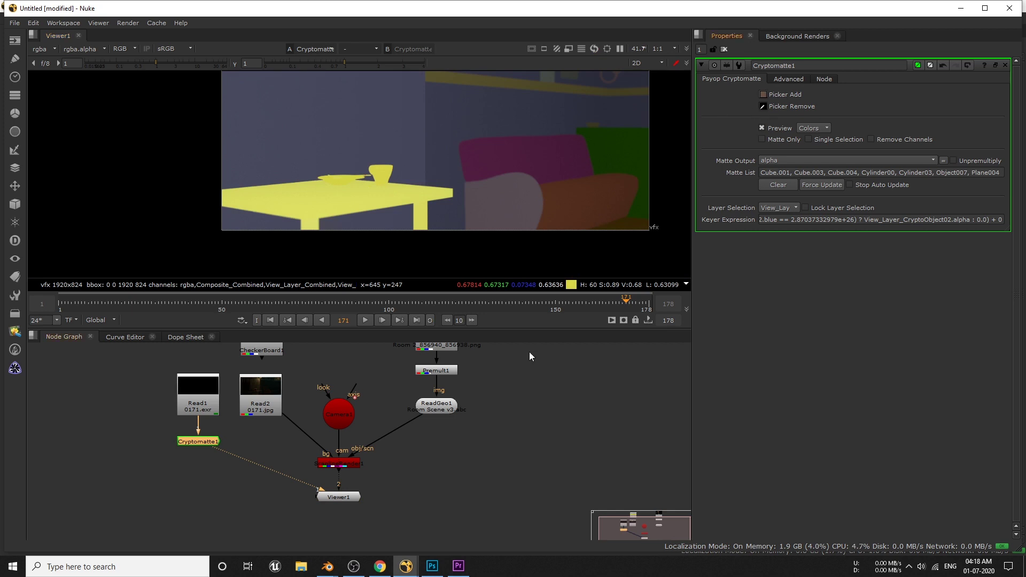
click(762, 140)
middle_drag(381, 229, 328, 259)
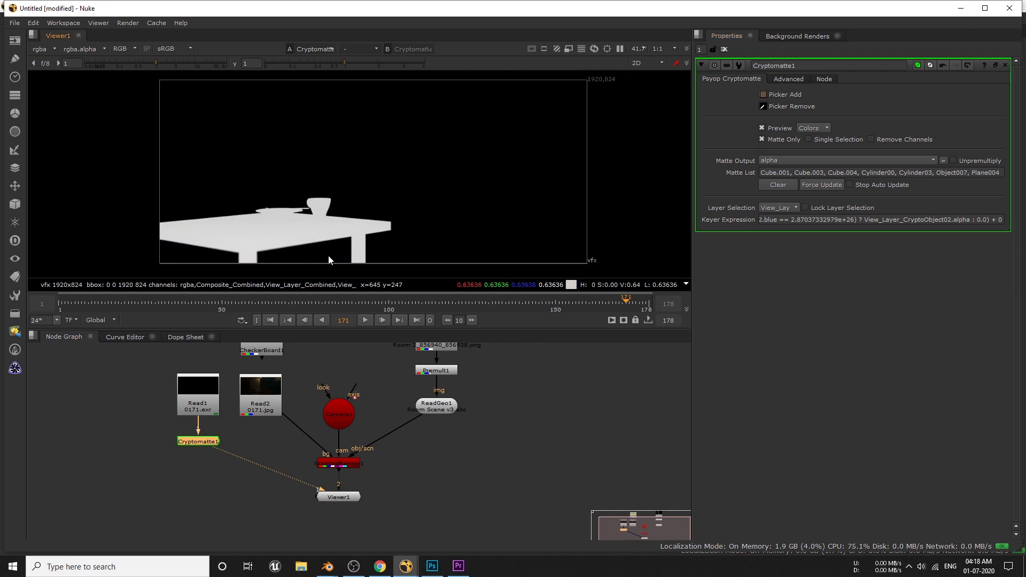
scroll(383, 505, down, 3)
click(348, 499)
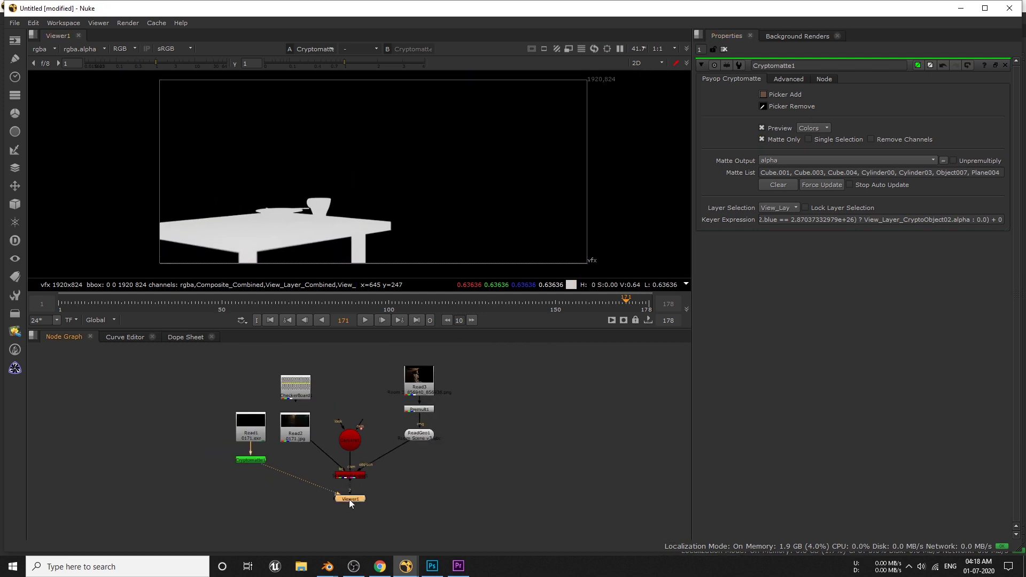
click(295, 427)
Step: View ScanlineRender1 and add a Merge1 node below it
key(1)
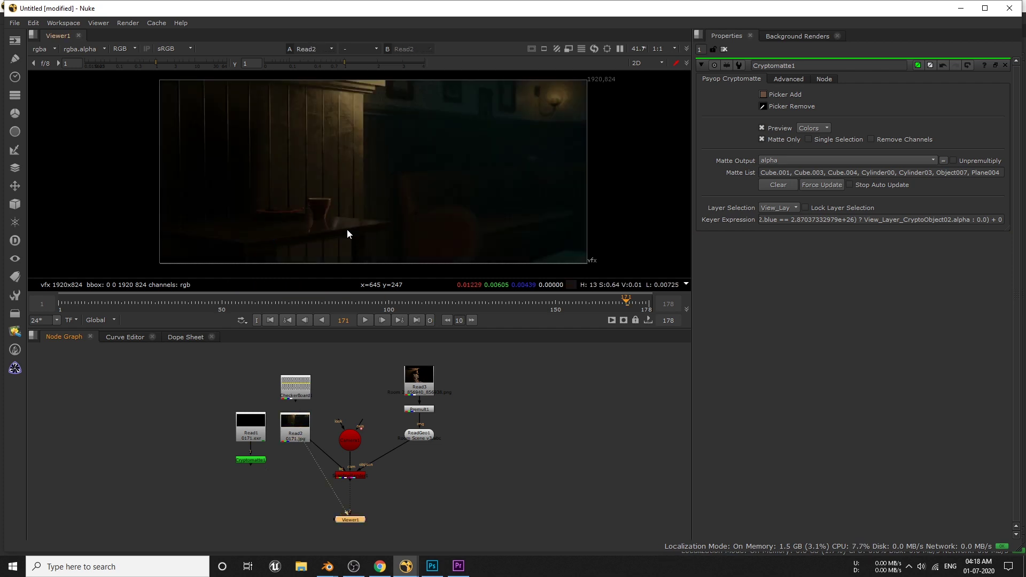
click(351, 474)
key(1)
middle_drag(350, 474, 345, 468)
key(Tab)
text(mw)
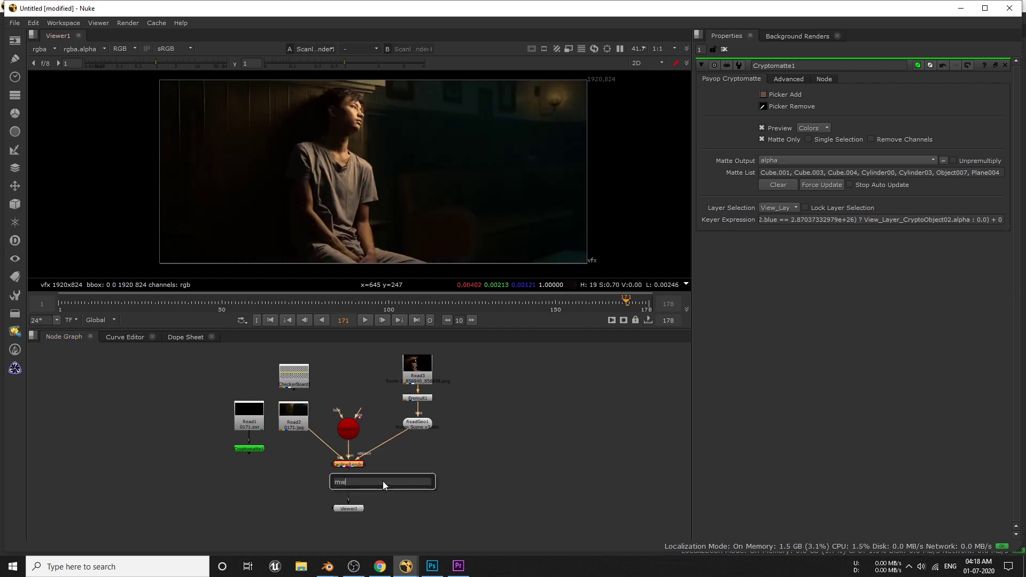
key(BackSpace)
text(er)
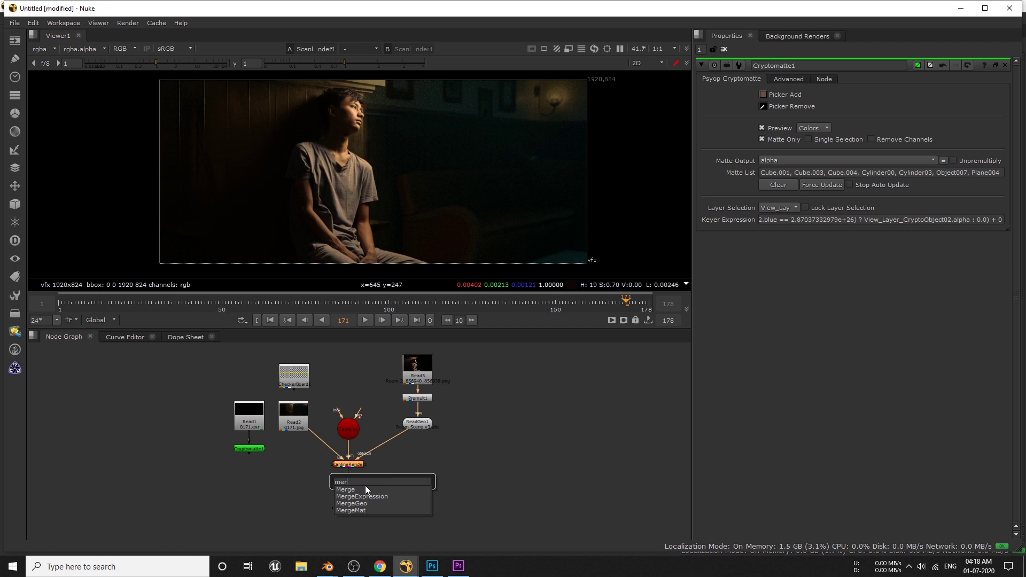
key(Return)
drag(397, 470, 294, 434)
Step: Mask Merge1 with Cryptomatte1, swap its A/B inputs, and open Read2's settings
drag(386, 488, 247, 452)
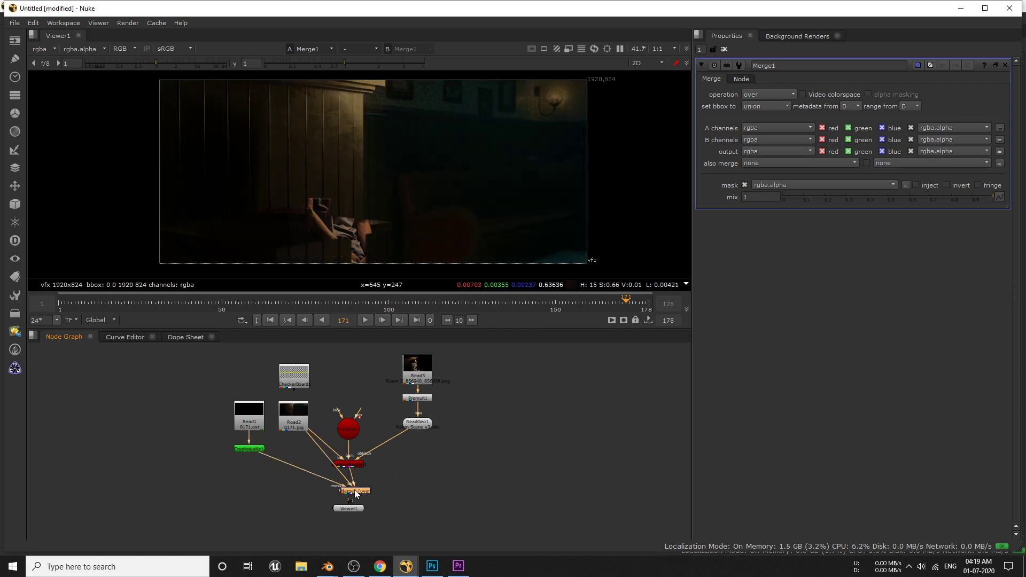
scroll(359, 482, up, 5)
key(shift+x)
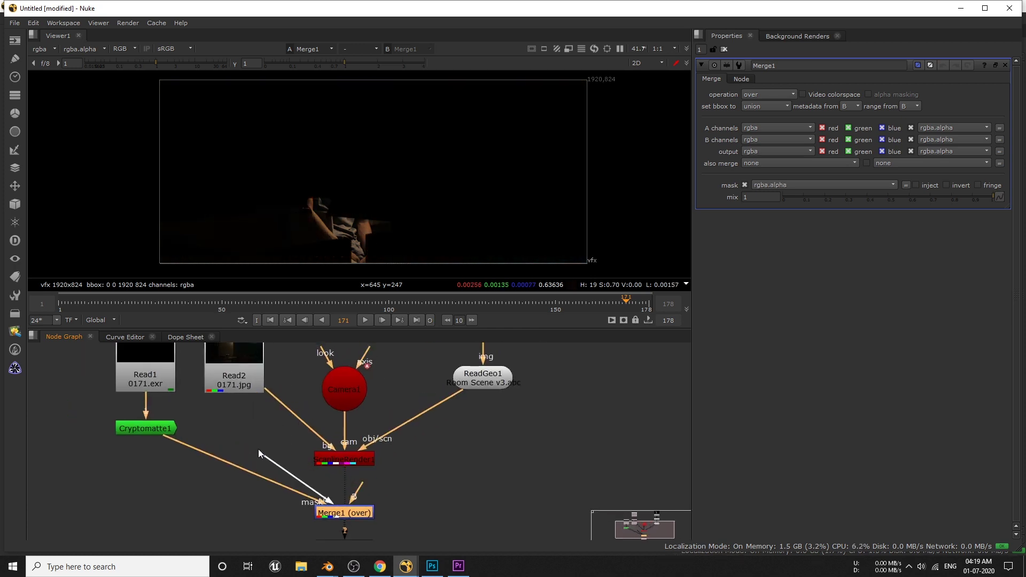
click(351, 463)
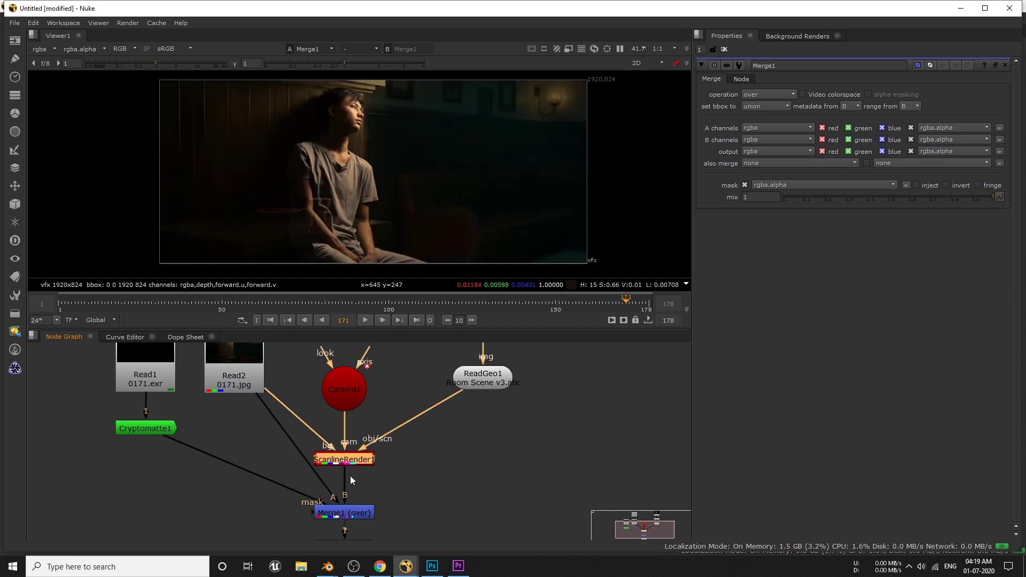
click(363, 514)
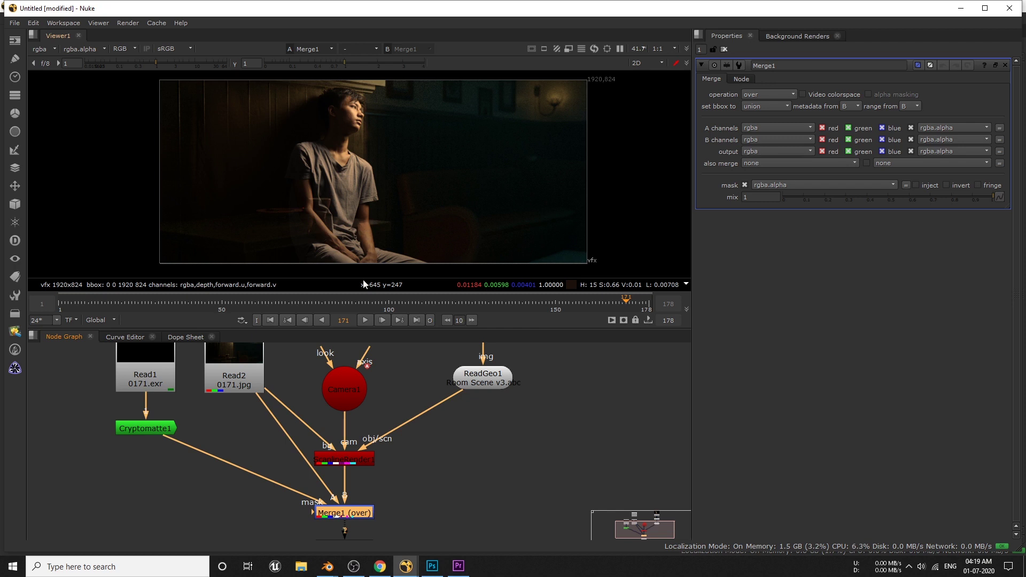
scroll(313, 464, down, 1)
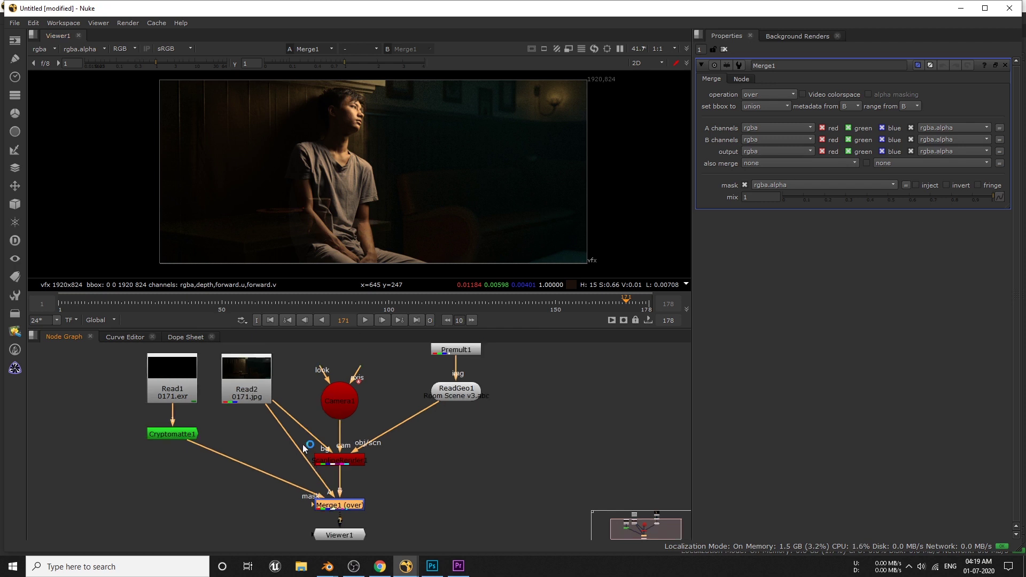
click(244, 372)
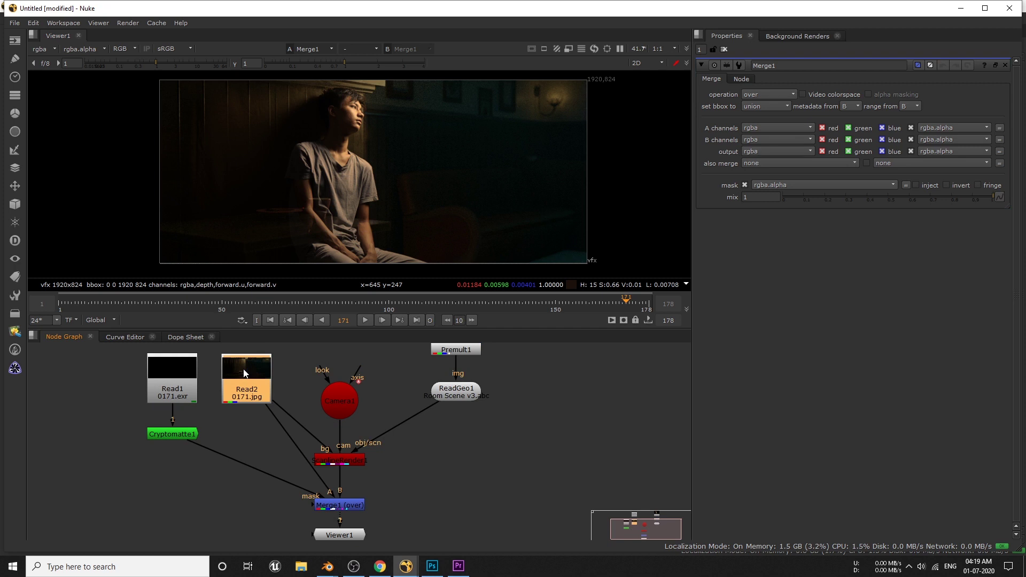
double_click(243, 373)
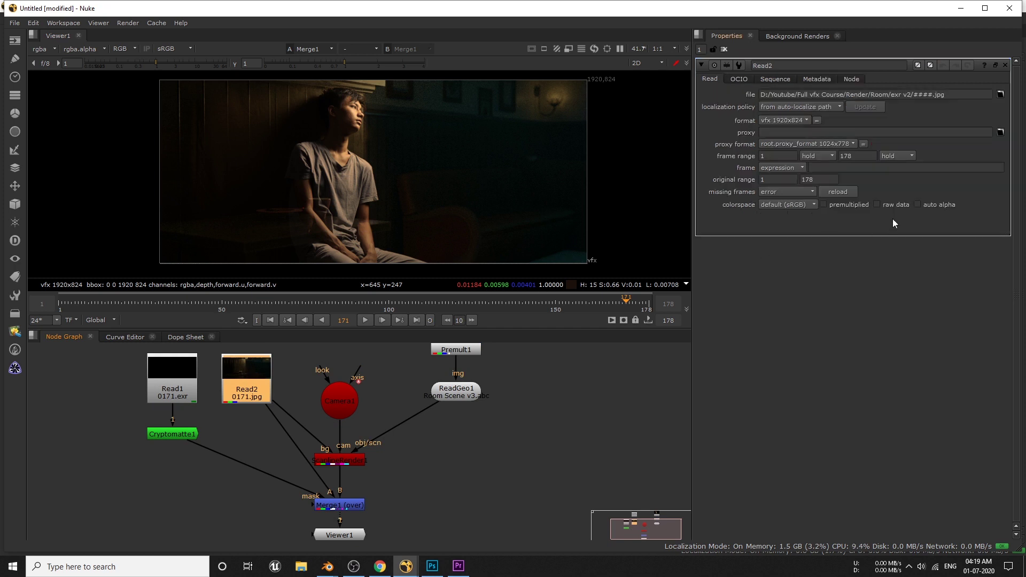
Step: Enable auto alpha on Read2 and add an alpha-only ColorCorrect1 below Cryptomatte1
click(513, 455)
click(169, 434)
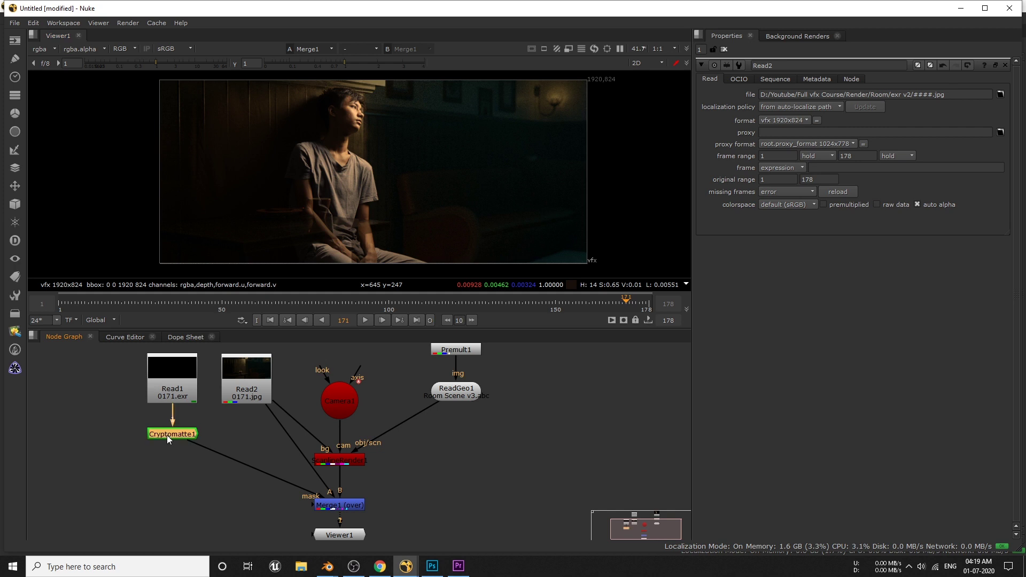
key(Tab)
text(color)
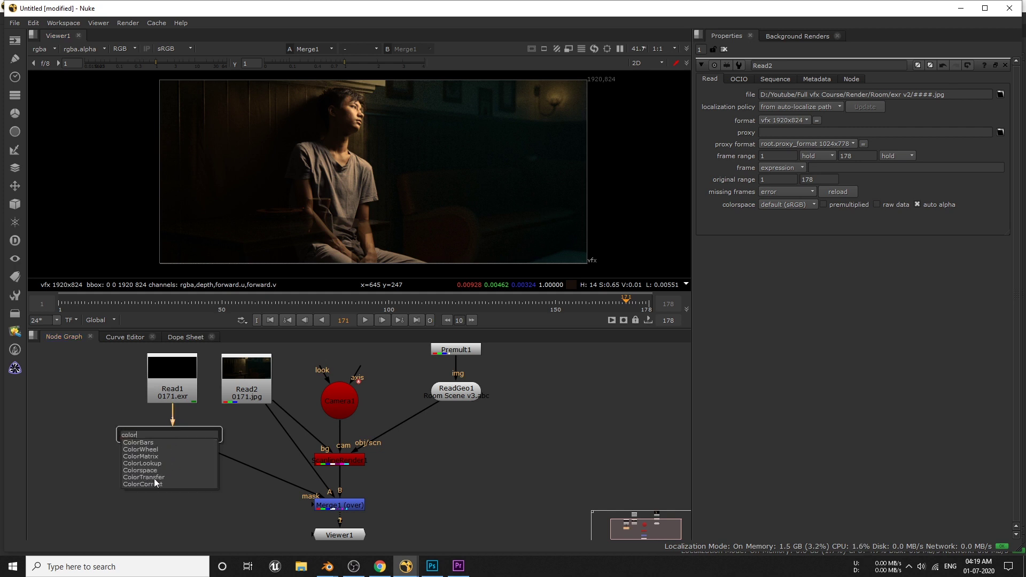
click(160, 465)
drag(172, 499, 173, 507)
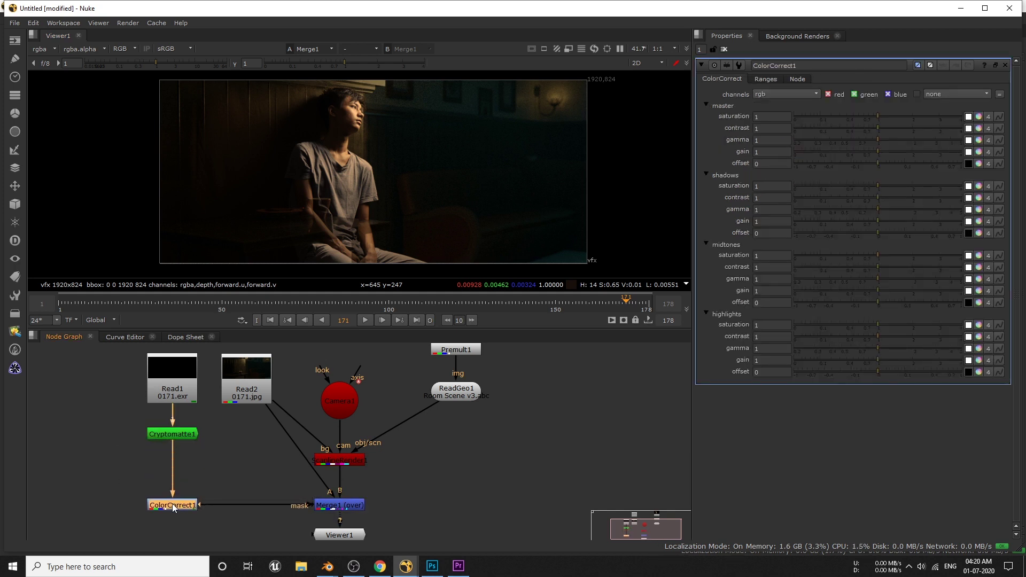
click(780, 94)
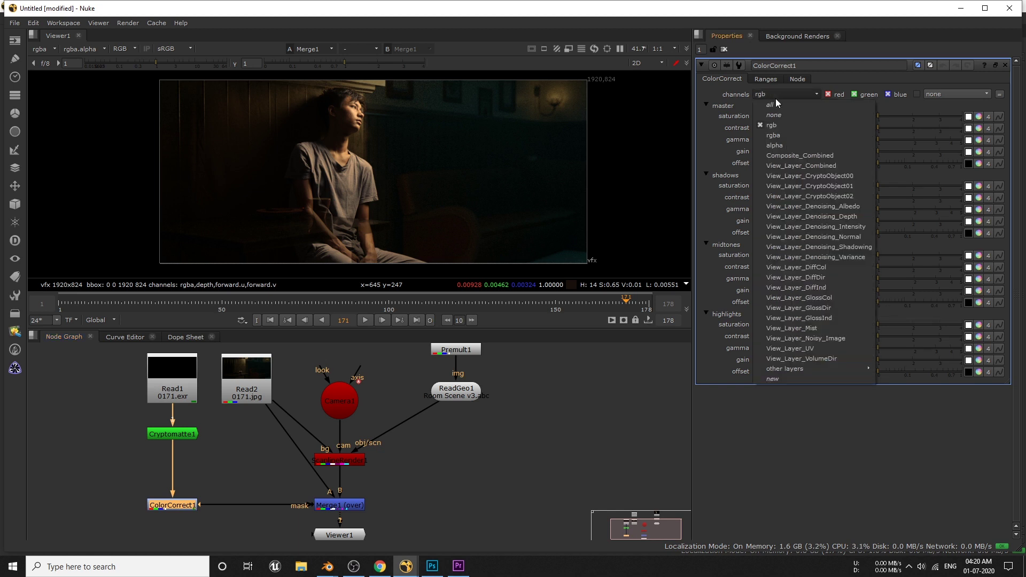
click(780, 145)
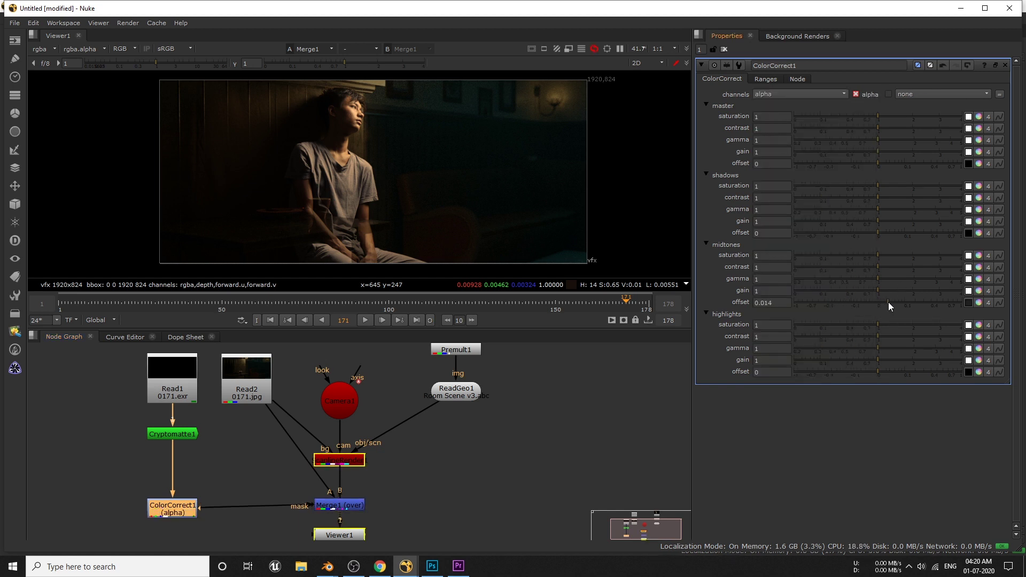
Step: Set ColorCorrect1's midtones offset to 0.45
drag(888, 302, 940, 303)
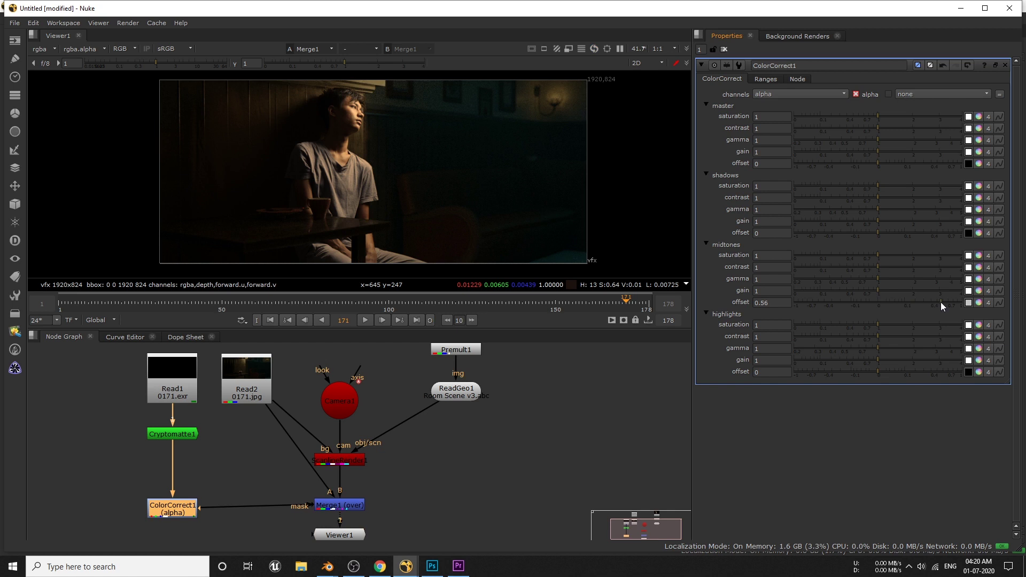
scroll(355, 229, up, 5)
click(926, 302)
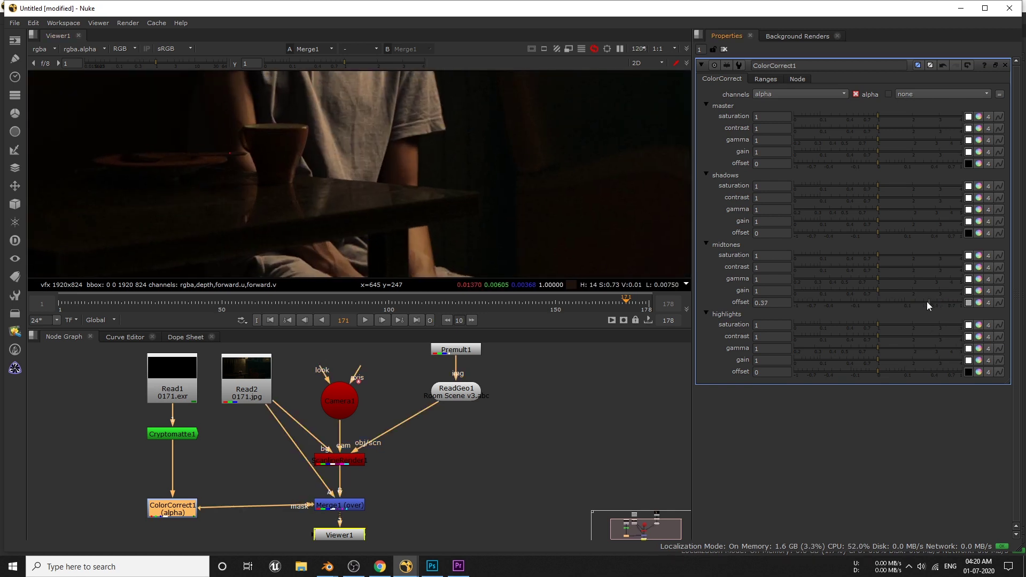
mouse_move(927, 301)
mouse_down()
mouse_move(913, 306)
mouse_move(951, 309)
mouse_move(926, 311)
mouse_move(936, 311)
mouse_up()
click(777, 303)
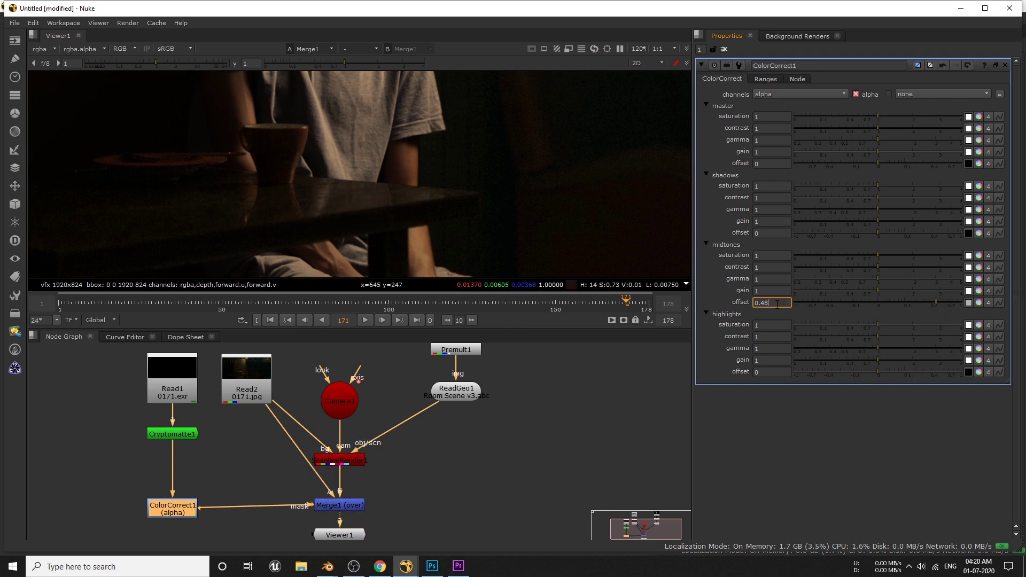
text(5)
key(Return)
scroll(414, 226, down, 3)
scroll(415, 230, down, 1)
scroll(369, 171, up, 7)
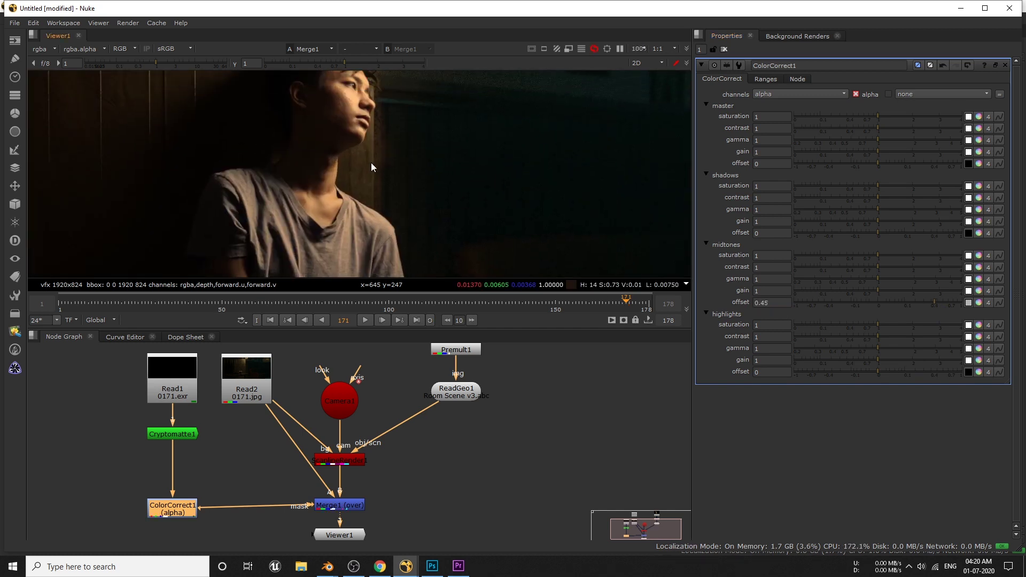
scroll(395, 428, down, 5)
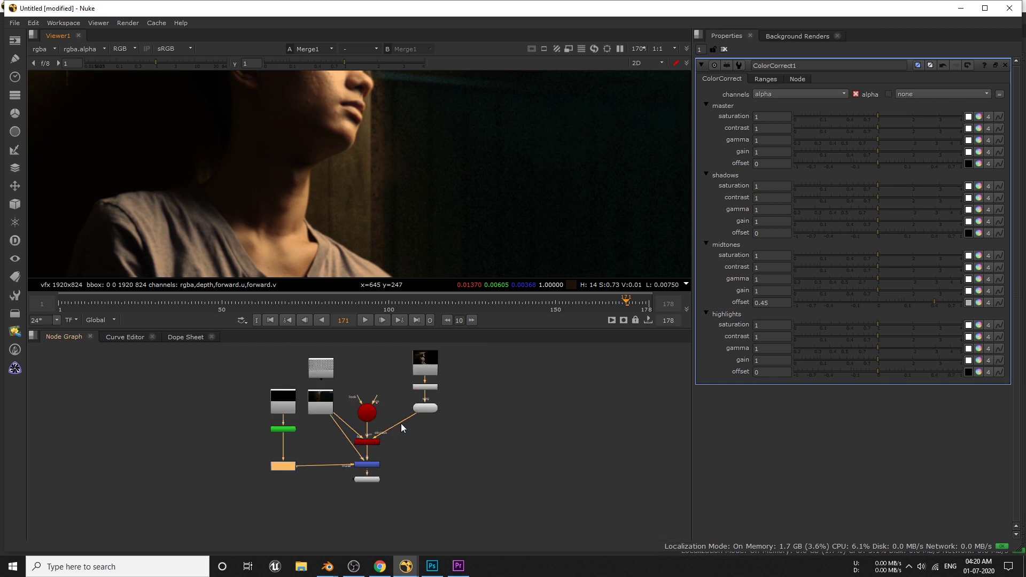
scroll(388, 437, up, 5)
Step: Add a Transform1 node between Read3 and Premult1
middle_drag(379, 450, 342, 508)
click(386, 415)
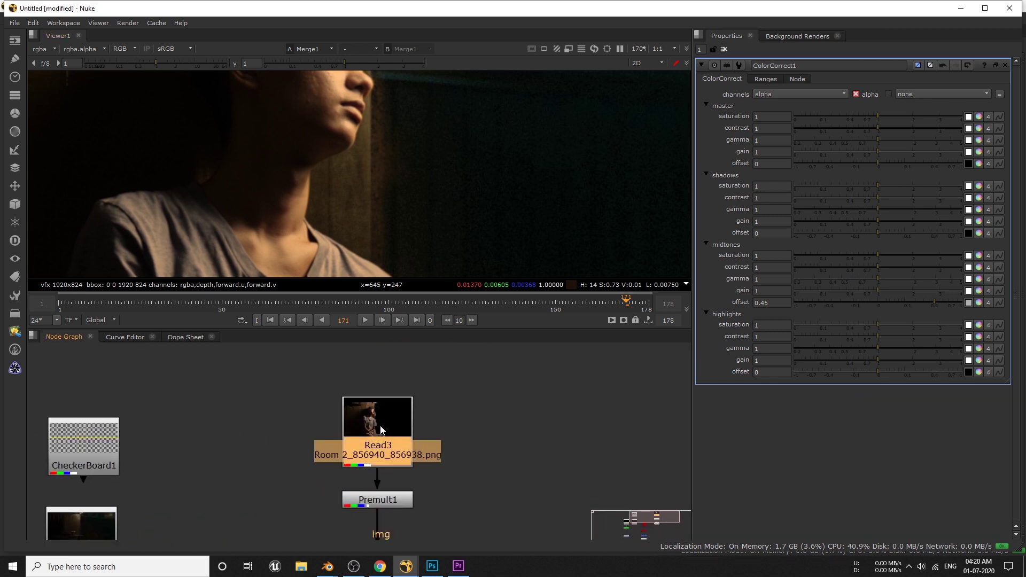
scroll(394, 454, down, 3)
click(405, 451)
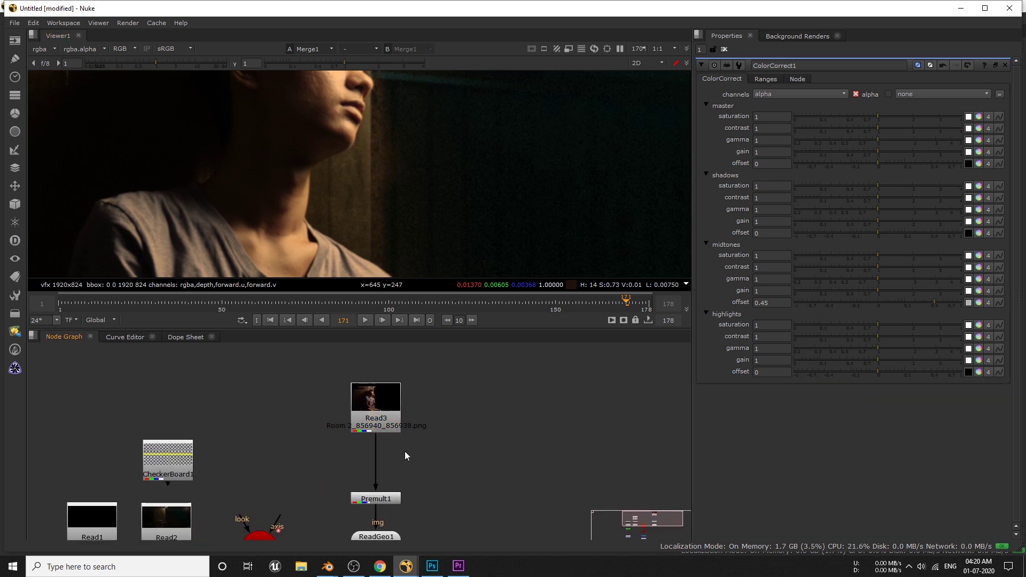
key(Tab)
text(trans)
key(Return)
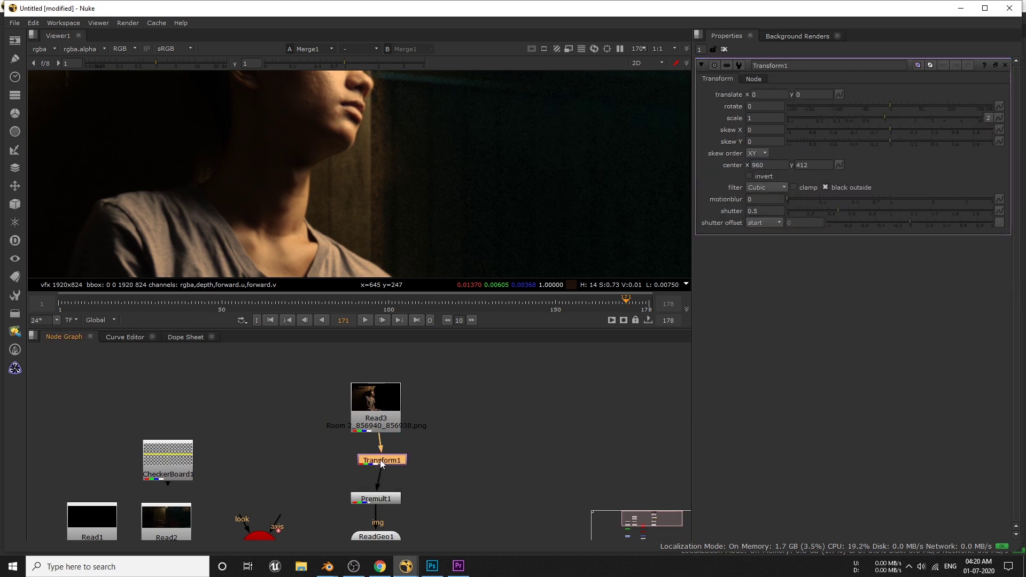
click(376, 460)
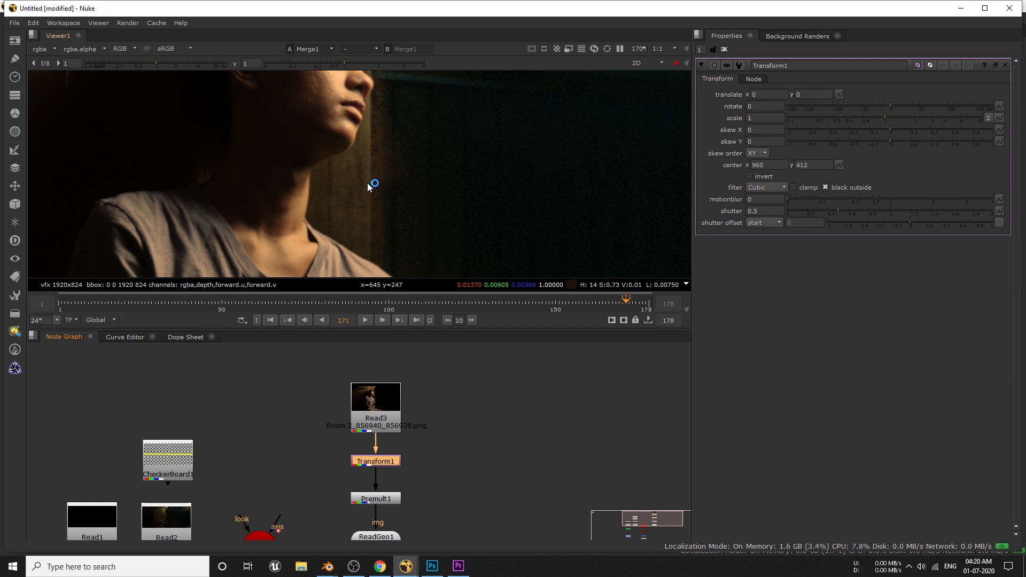
Step: Set Transform1's translate X to -50 and check the shot at frame 42
click(758, 96)
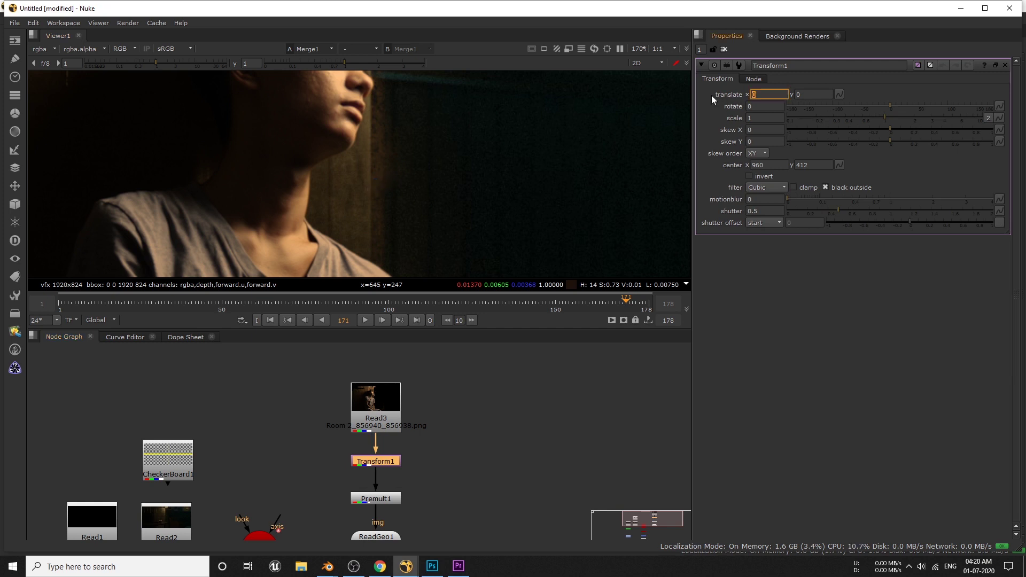
text(-50)
key(Return)
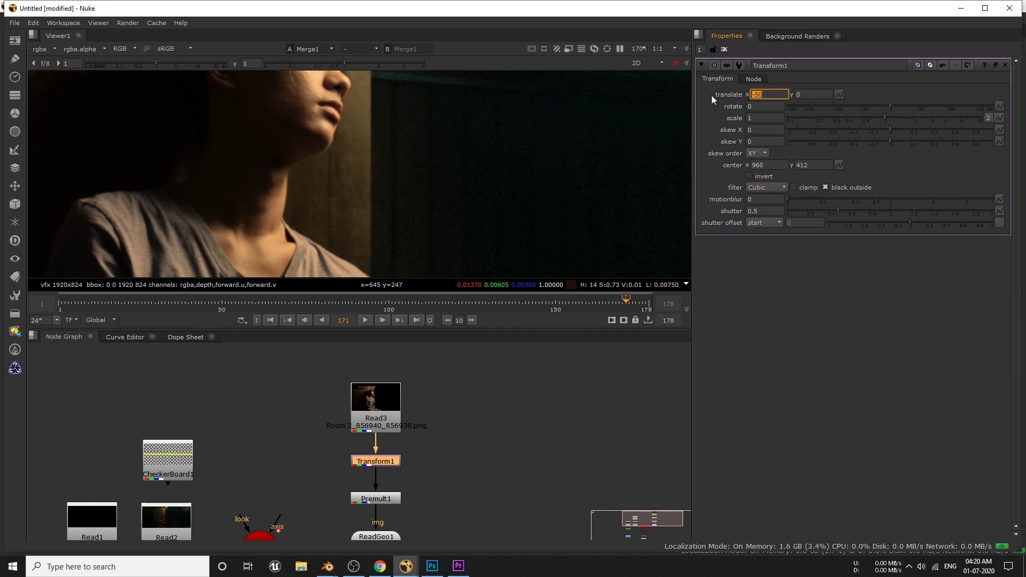
scroll(428, 160, down, 3)
click(47, 302)
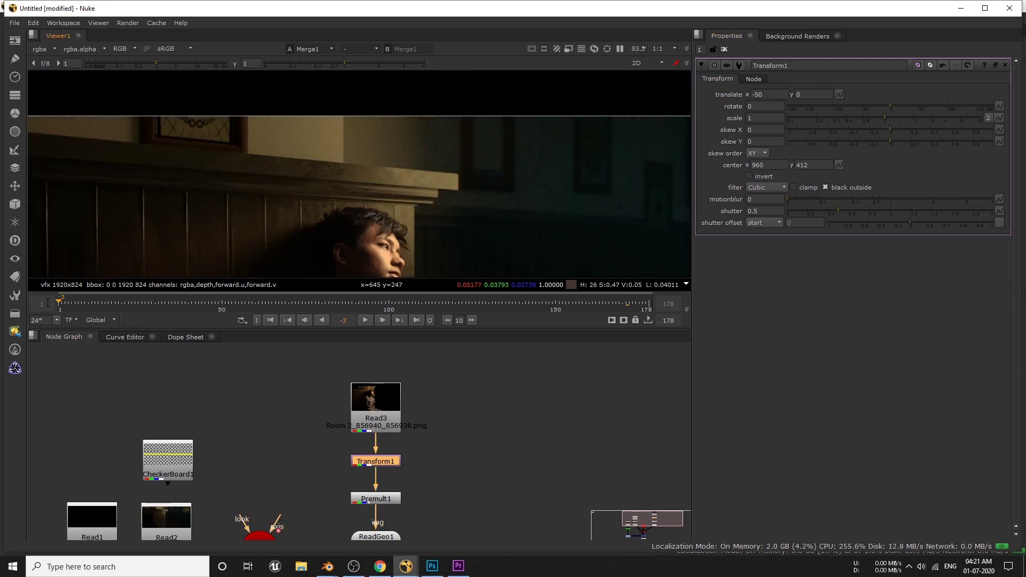
scroll(380, 211, down, 3)
click(196, 302)
click(379, 393)
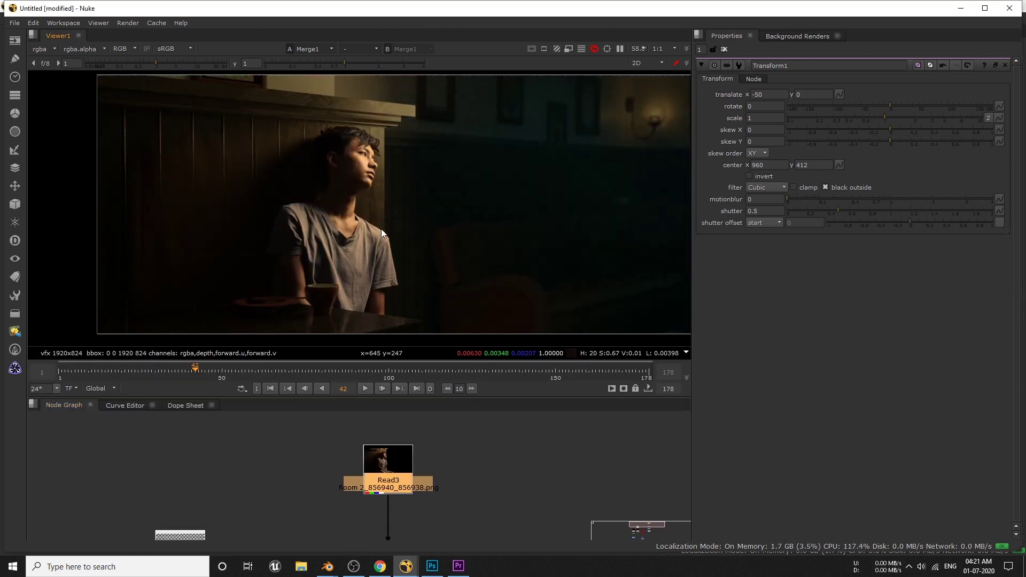
Step: Add a ColorCorrect2 node between Read3 and Transform1, collapsing its shadows, midtones and highlights sections
key(Tab)
text(colorc)
key(Return)
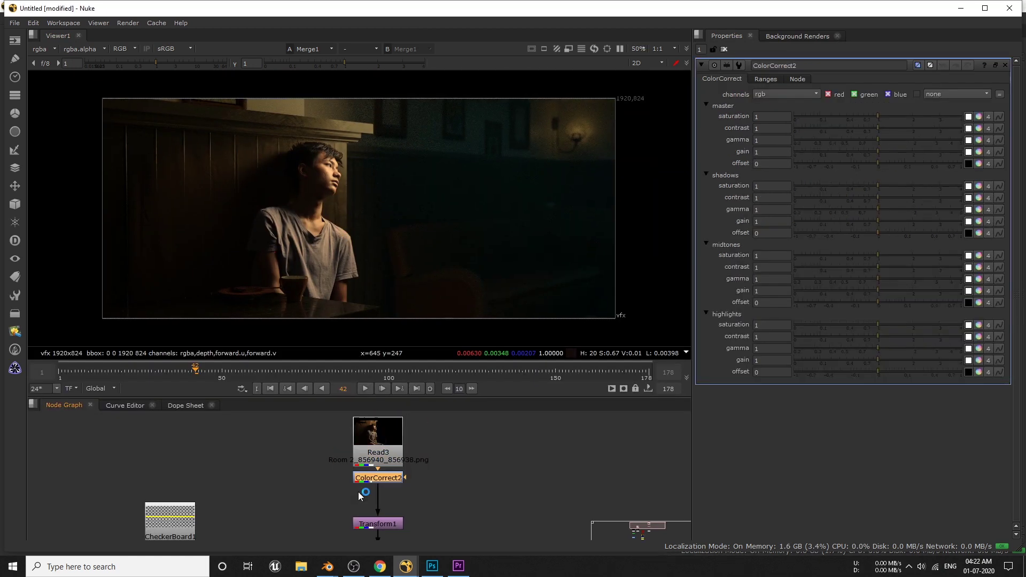
drag(380, 491, 380, 495)
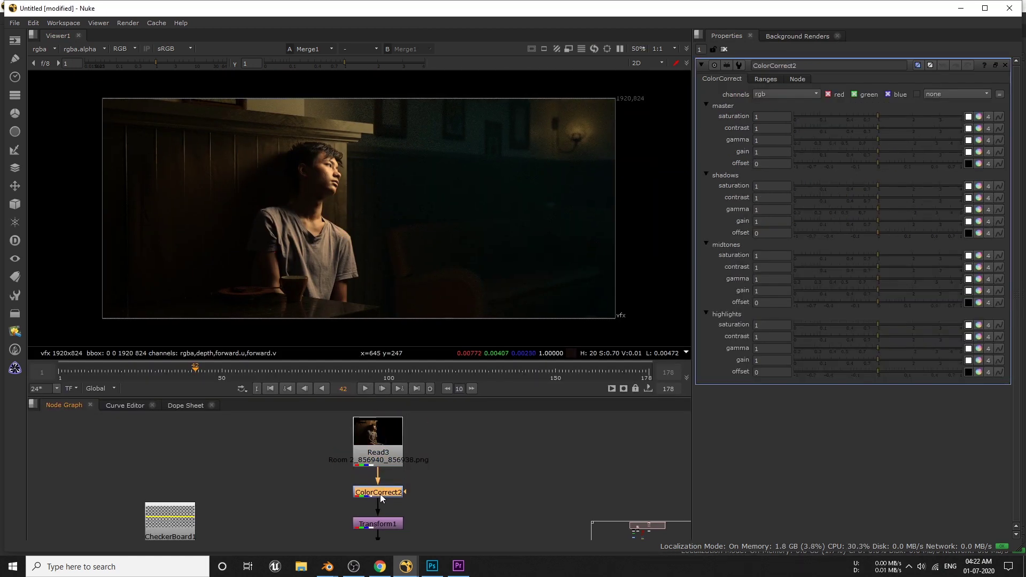
click(706, 175)
click(706, 185)
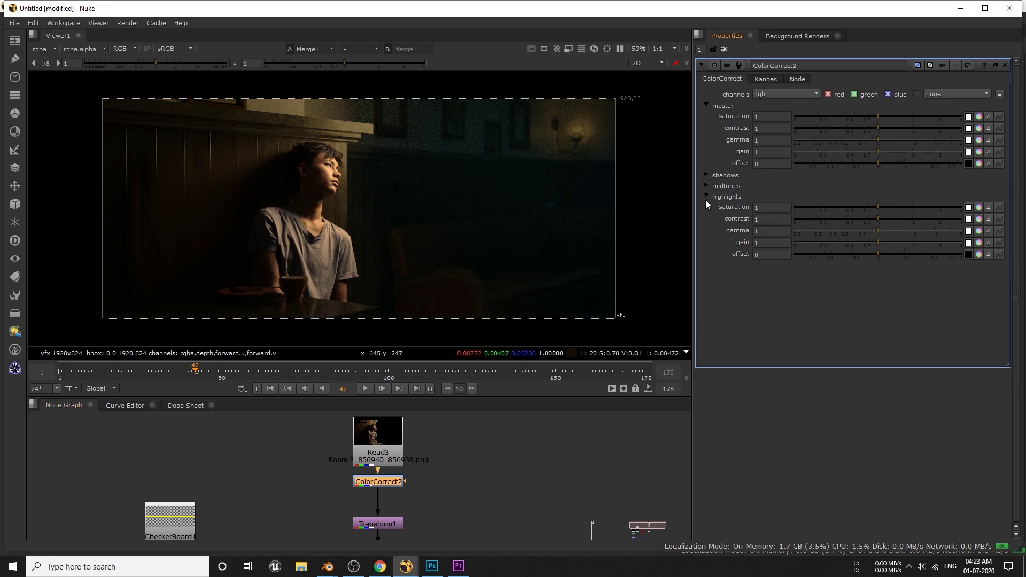
click(706, 197)
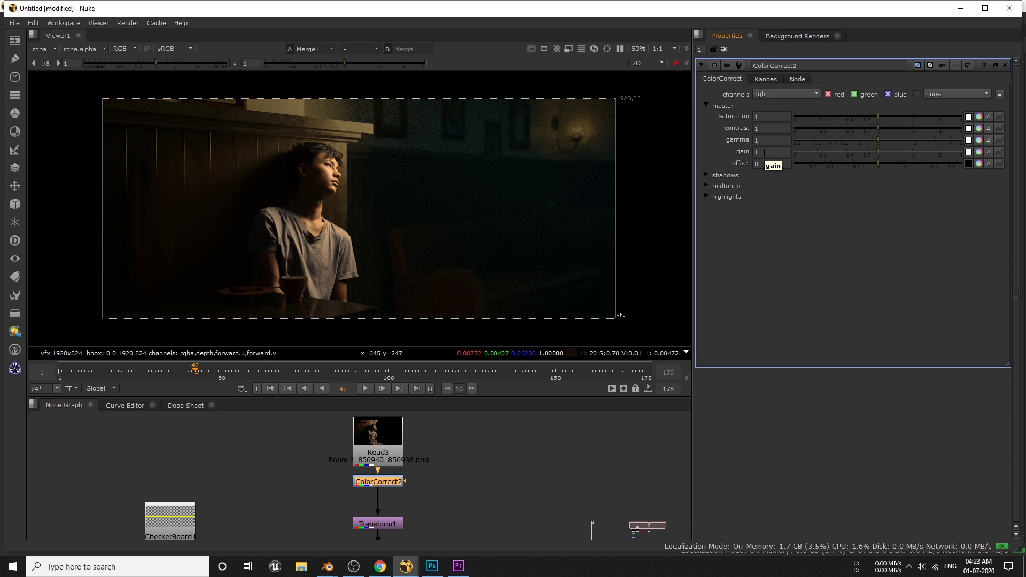
Step: Set per-channel gamma to red 0.9, green 0.943 and gain to red 0.916, blue 0.822, checking frame 160
click(978, 140)
double_click(773, 153)
text(0.9)
key(Tab)
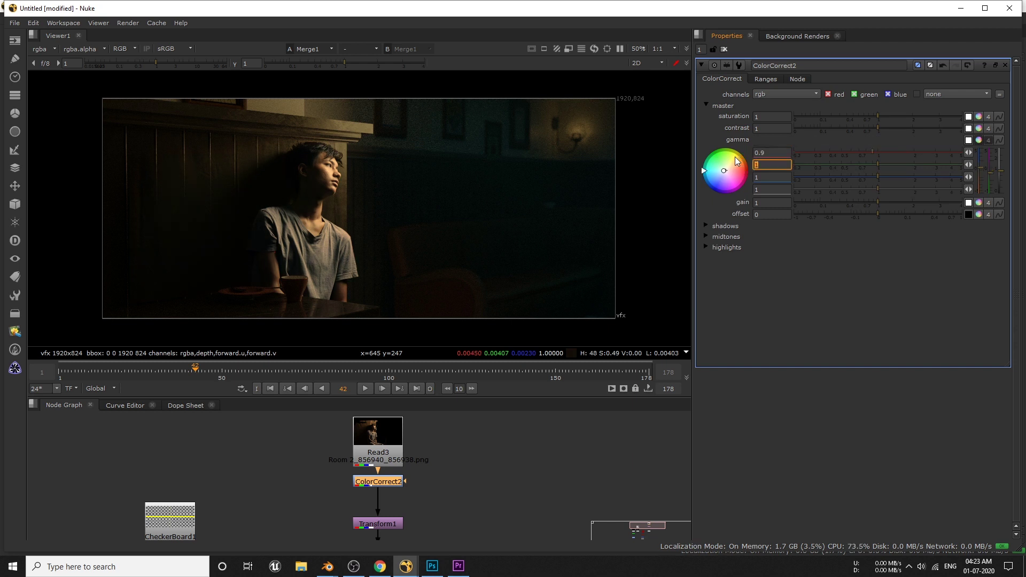
click(978, 202)
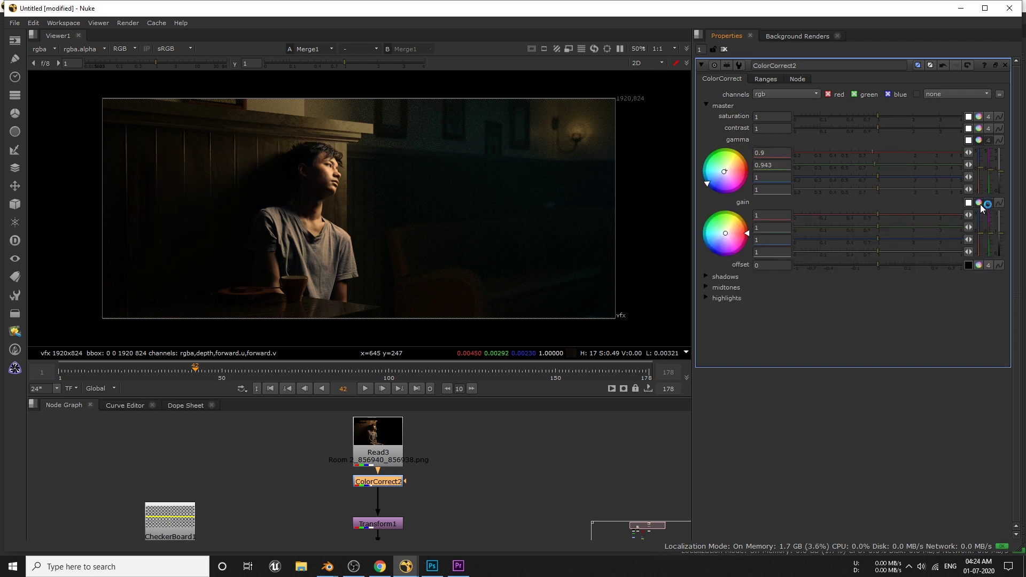
double_click(772, 215)
text(.916)
key(Tab)
key(Tab)
text(0.822)
key(Return)
drag(500, 372, 588, 371)
middle_drag(402, 492, 428, 470)
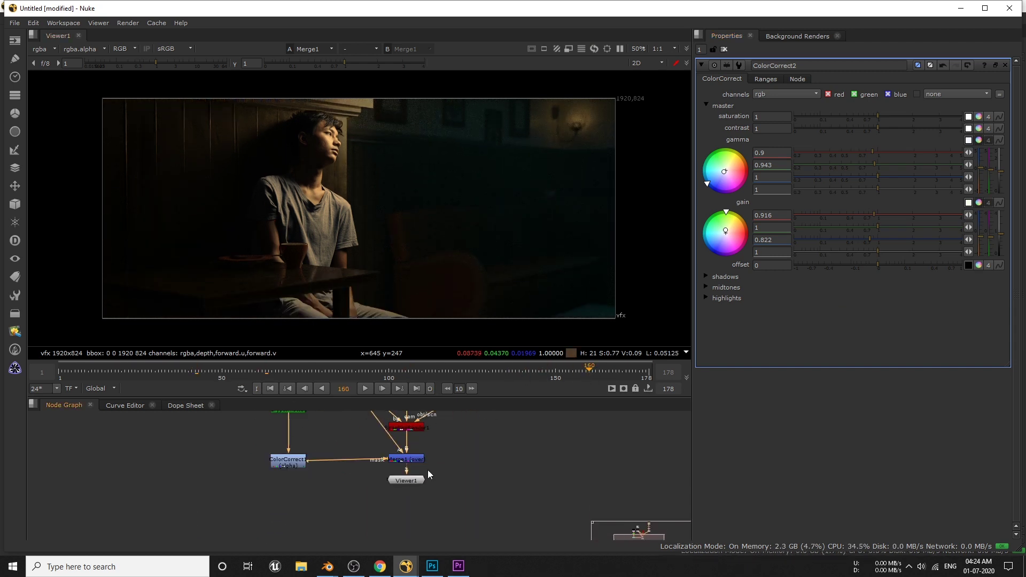
Step: Add a Write1 node directly below Merge1
scroll(422, 490, up, 2)
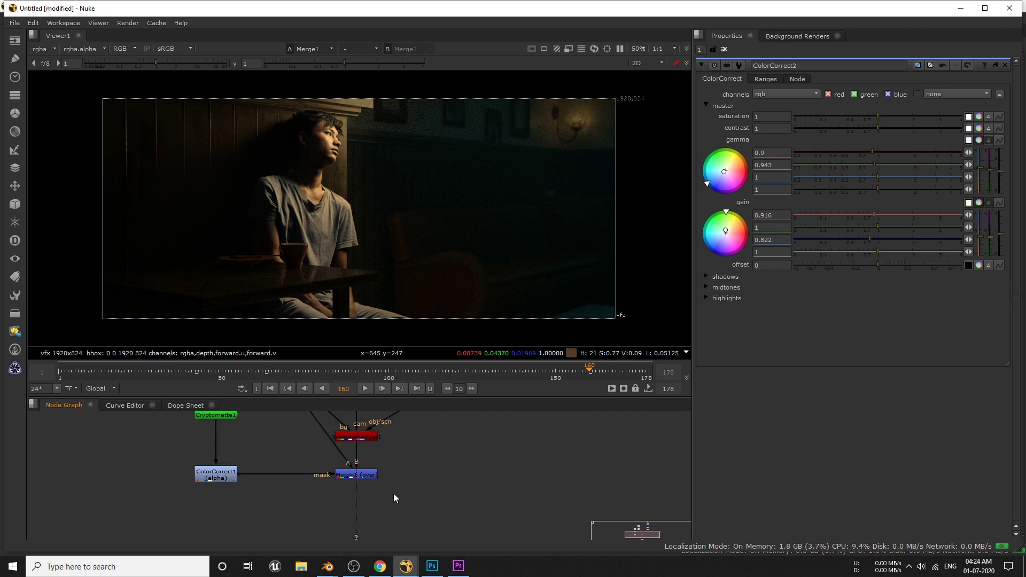
key(Tab)
text(write)
key(Return)
drag(391, 493, 354, 502)
Step: Set the Write1 output path to Render/Final Render###.mov and bring up the render settings
click(1001, 107)
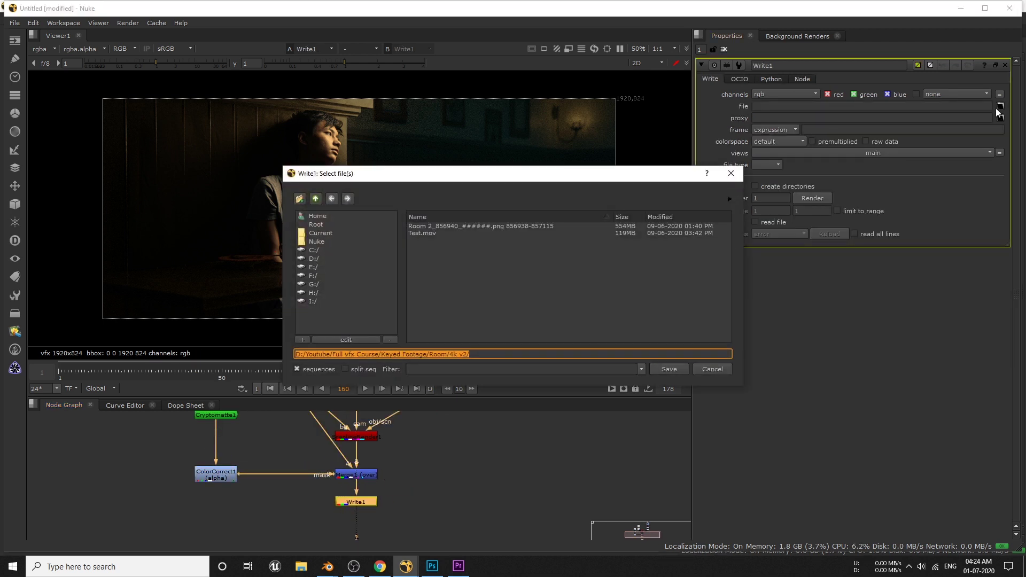
click(307, 184)
click(442, 340)
text(Render/Final Render###.m)
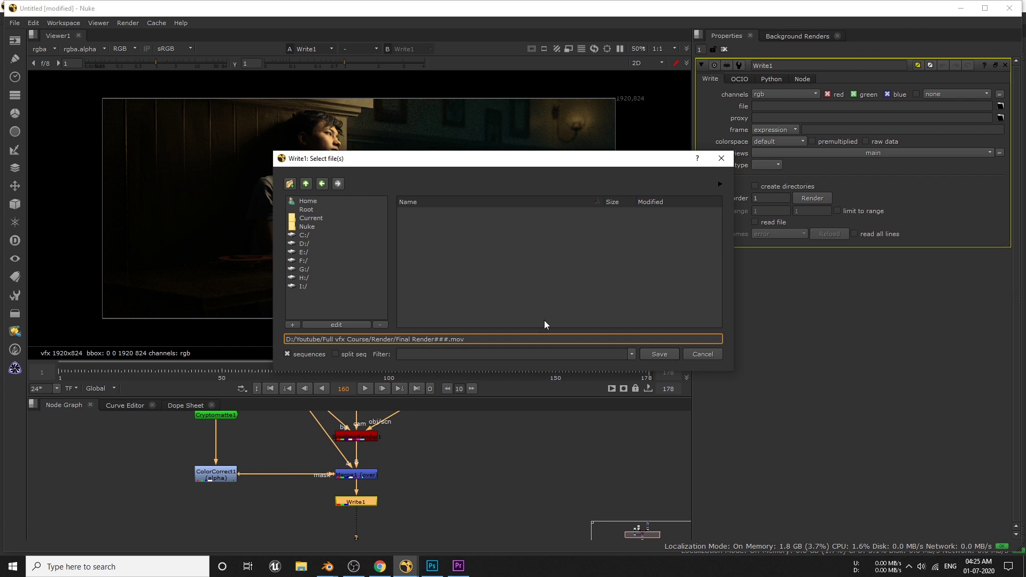
click(654, 354)
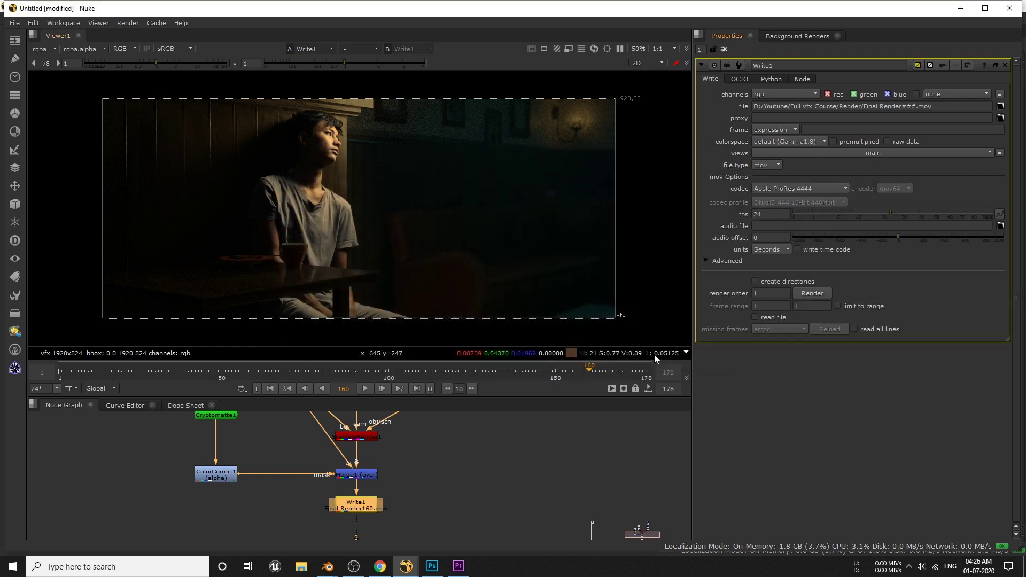
click(812, 293)
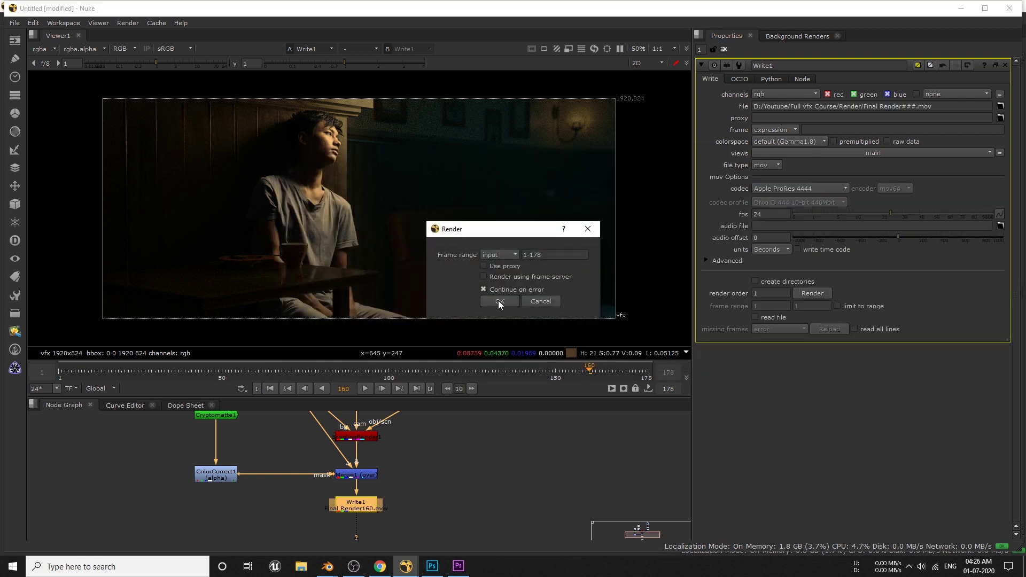
Step: Confirm the Render dialog to render frames 1-178 to Final Render###.mov
click(498, 301)
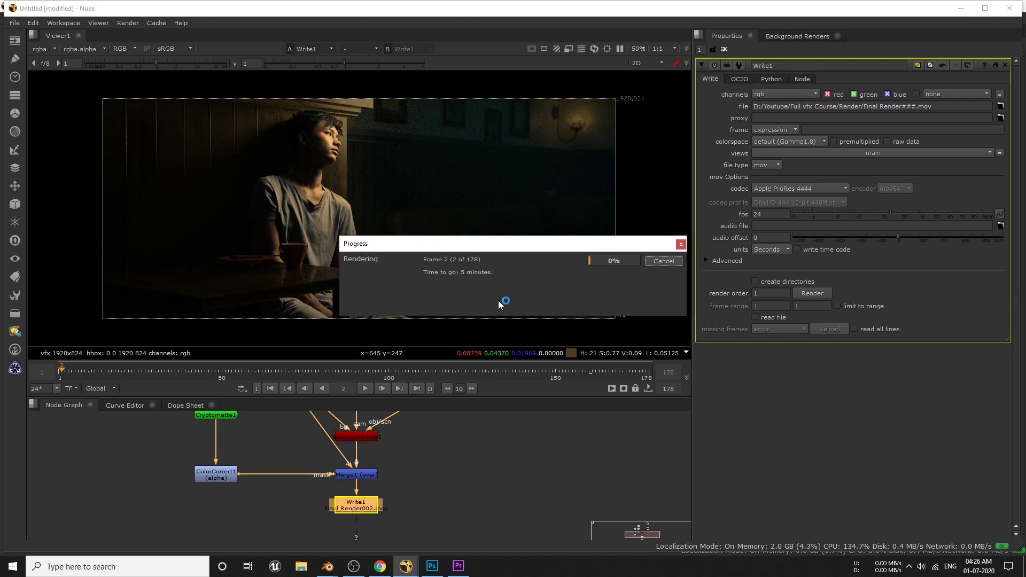